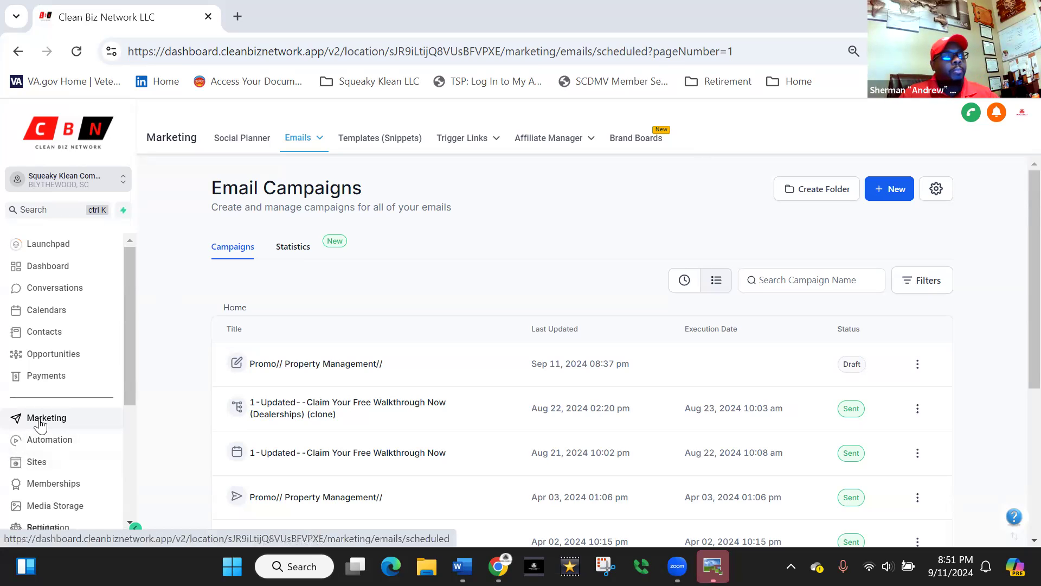
- Open the list of email templates in the Marketing section
{"action": "left_click", "coordinate": [41, 425]}
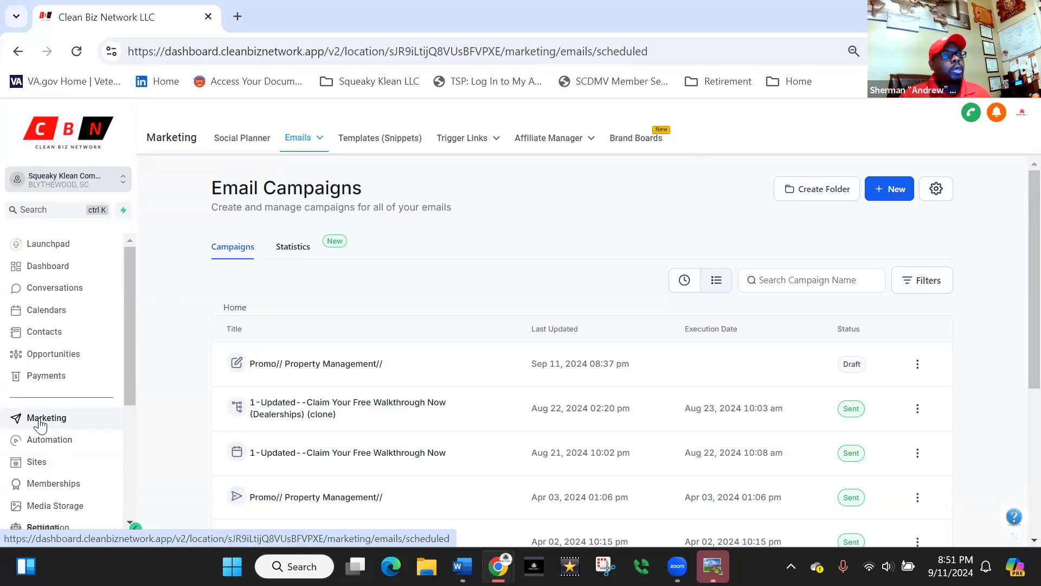
{"action": "left_click", "coordinate": [48, 449]}
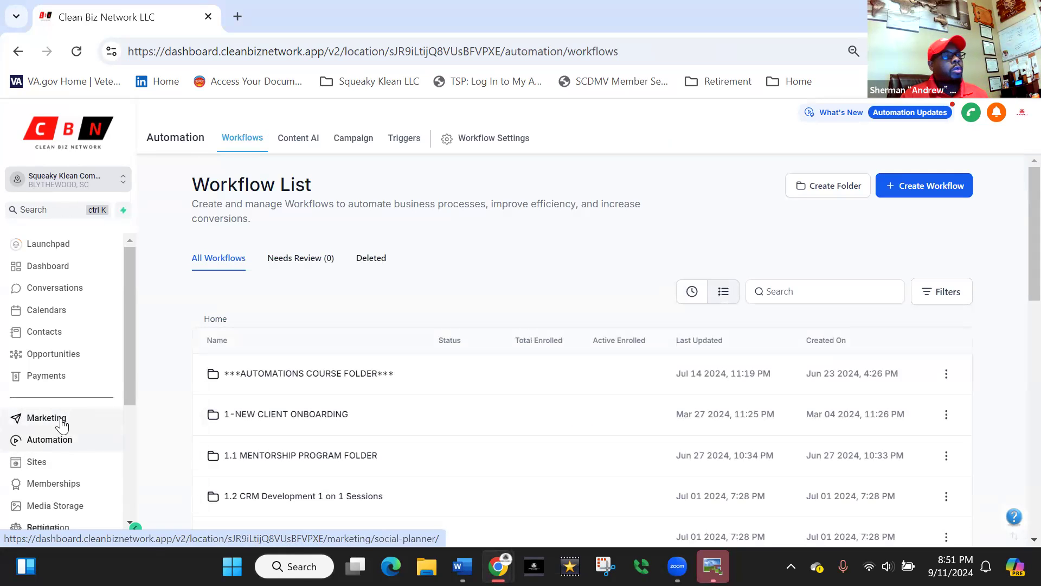
{"action": "left_click", "coordinate": [62, 425]}
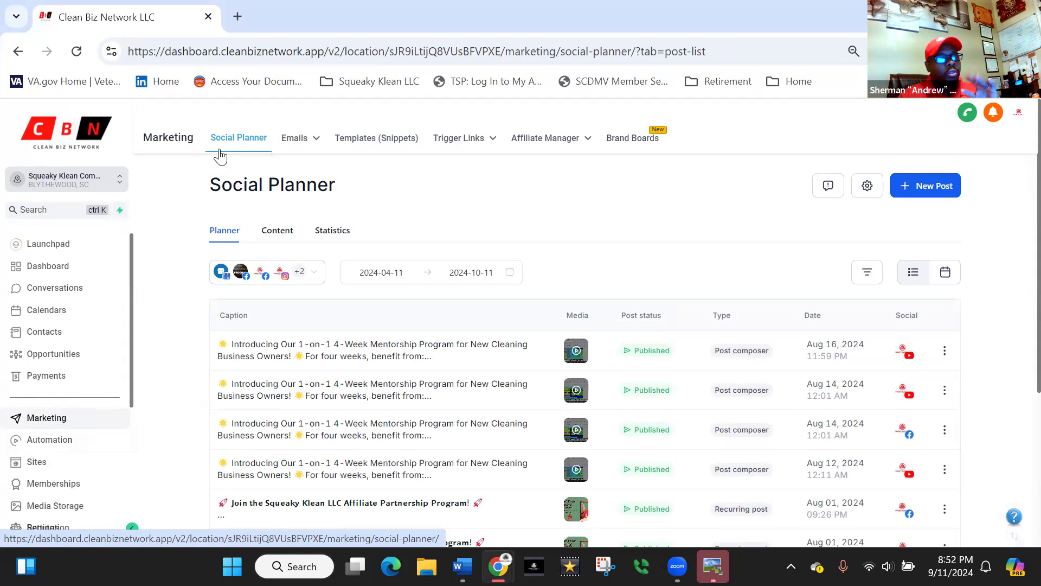
{"action": "mouse_move", "coordinate": [299, 144]}
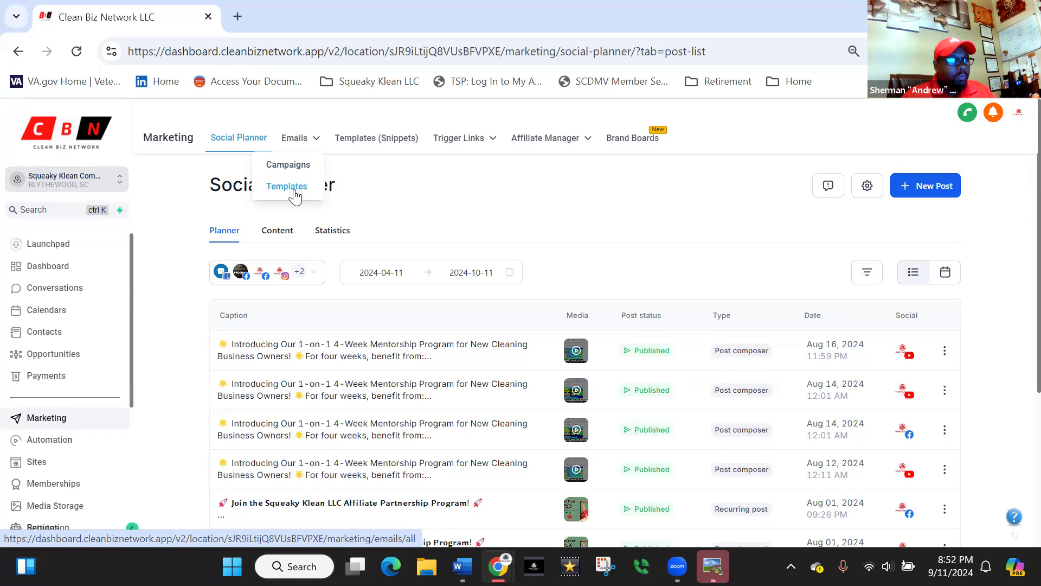
{"action": "left_click", "coordinate": [294, 190]}
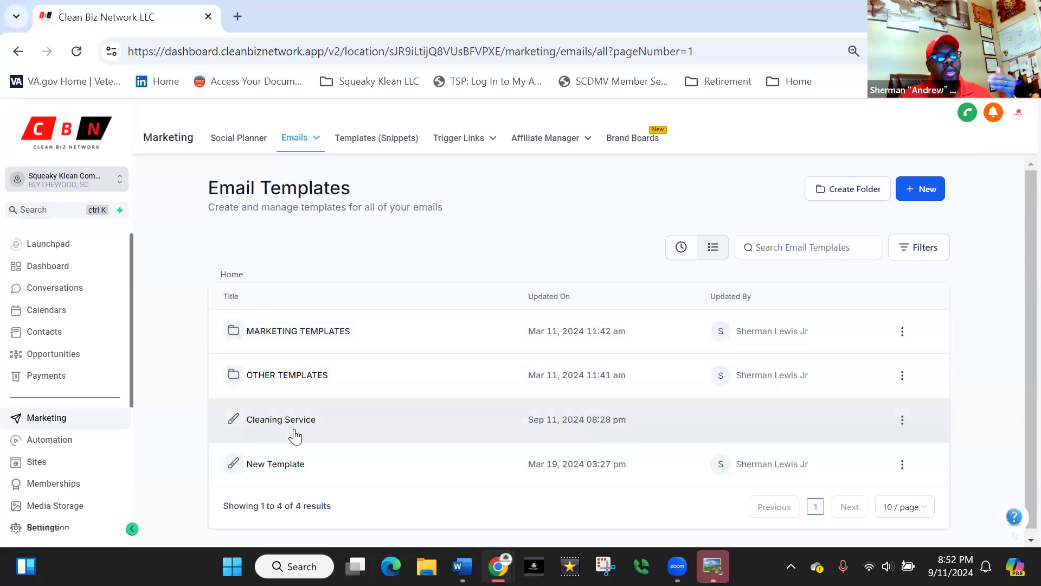
- Start a new template from the email marketing templates and browse the template library
{"action": "left_click", "coordinate": [922, 198]}
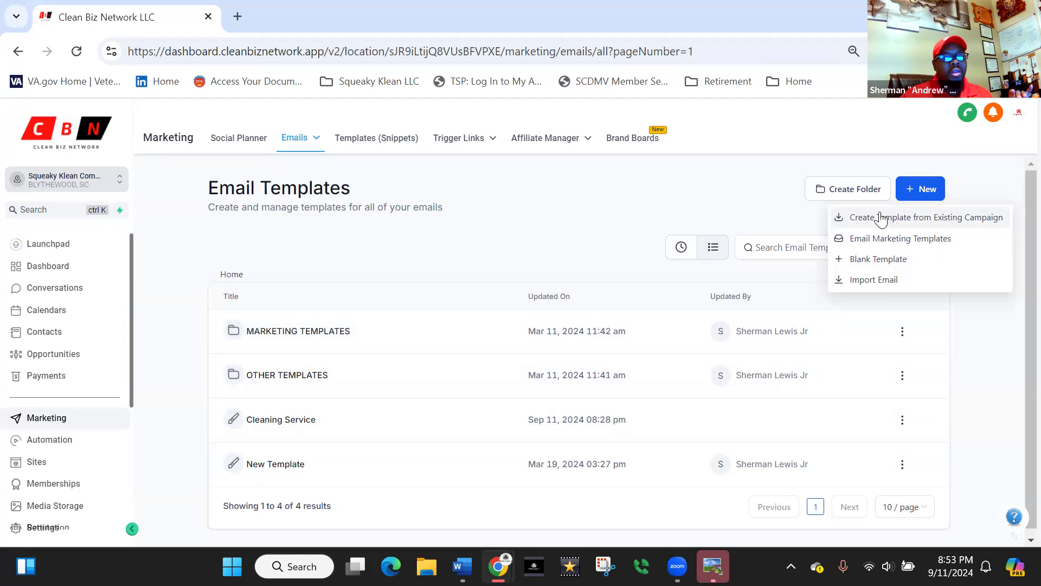
{"action": "left_click", "coordinate": [887, 241]}
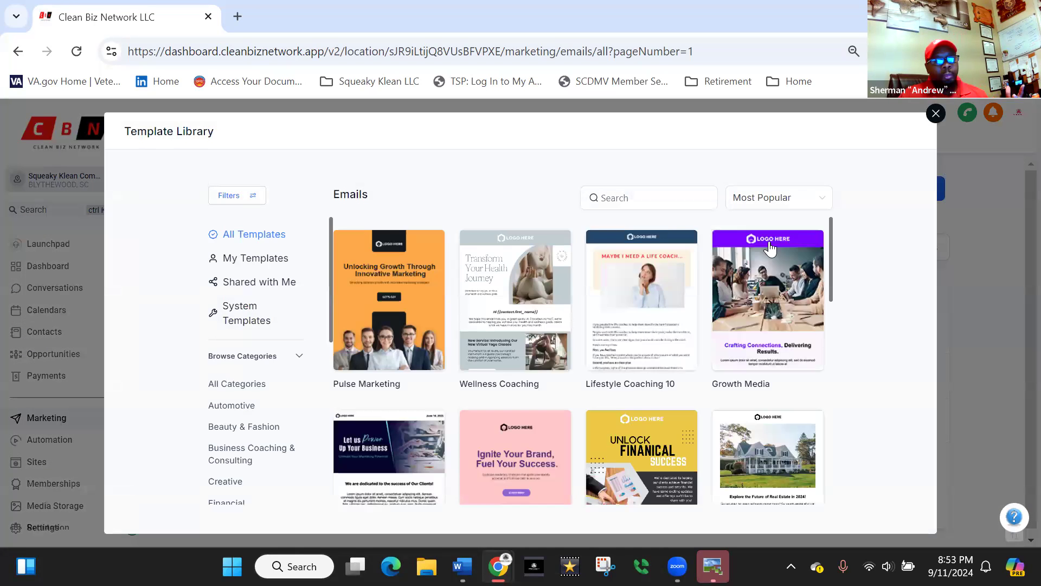
{"action": "mouse_move", "coordinate": [490, 317]}
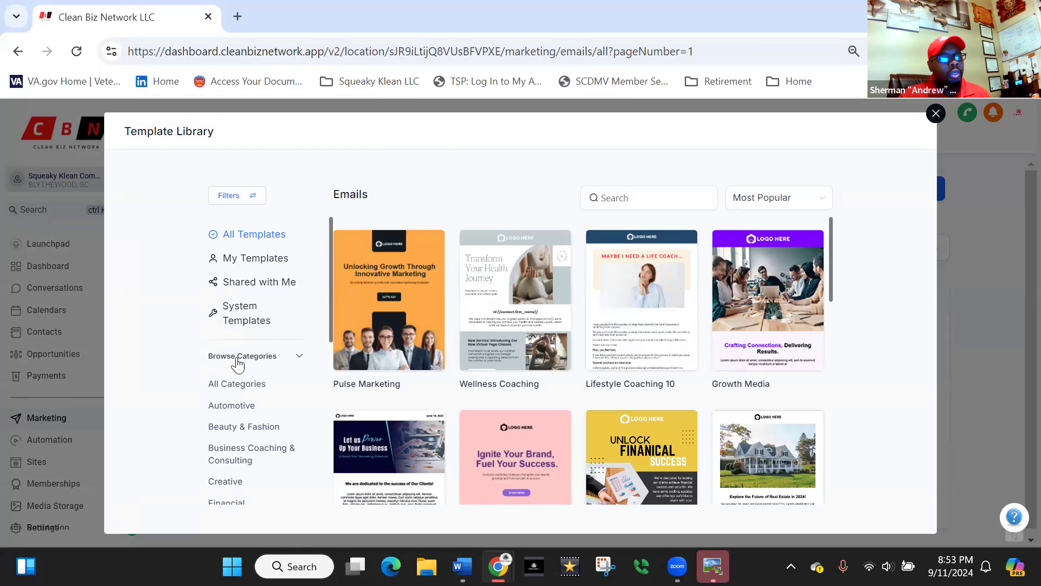
{"action": "left_click_drag", "start_coordinate": [830, 258], "coordinate": [821, 448]}
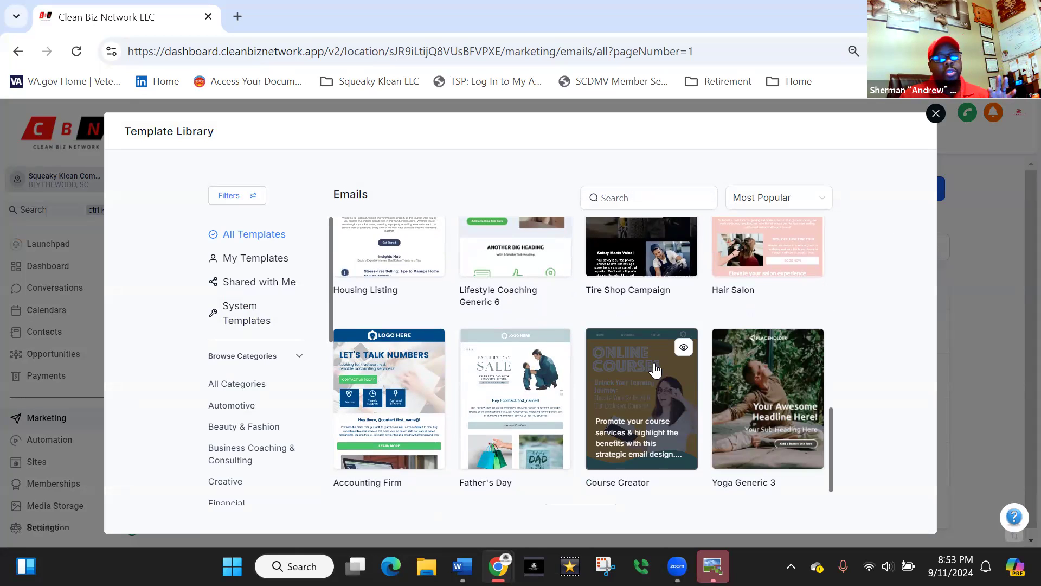
- Sort the template library by Most Recent and search it for "cleaning"
{"action": "left_click", "coordinate": [632, 198]}
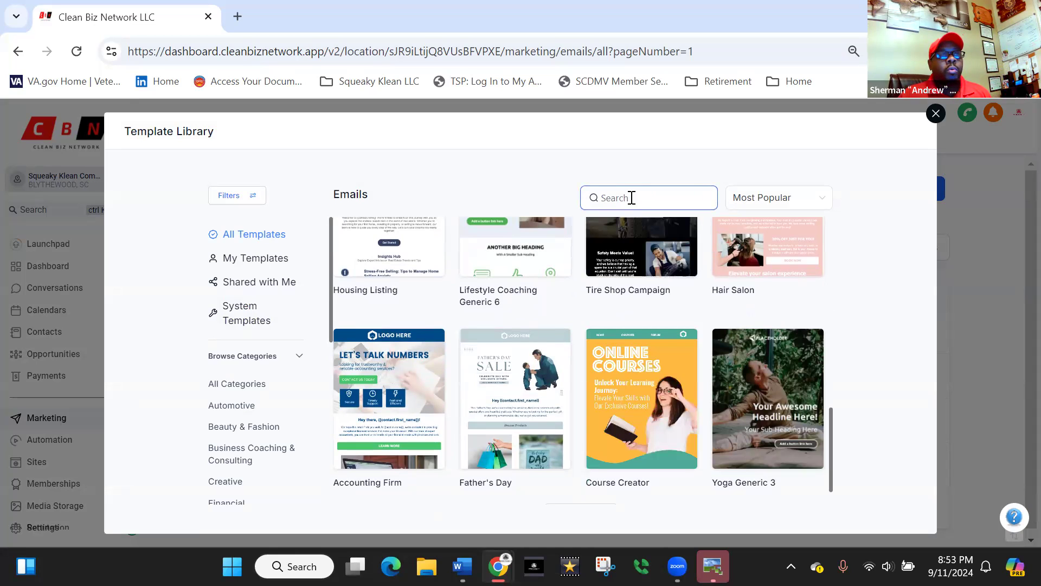
{"action": "left_click", "coordinate": [804, 202]}
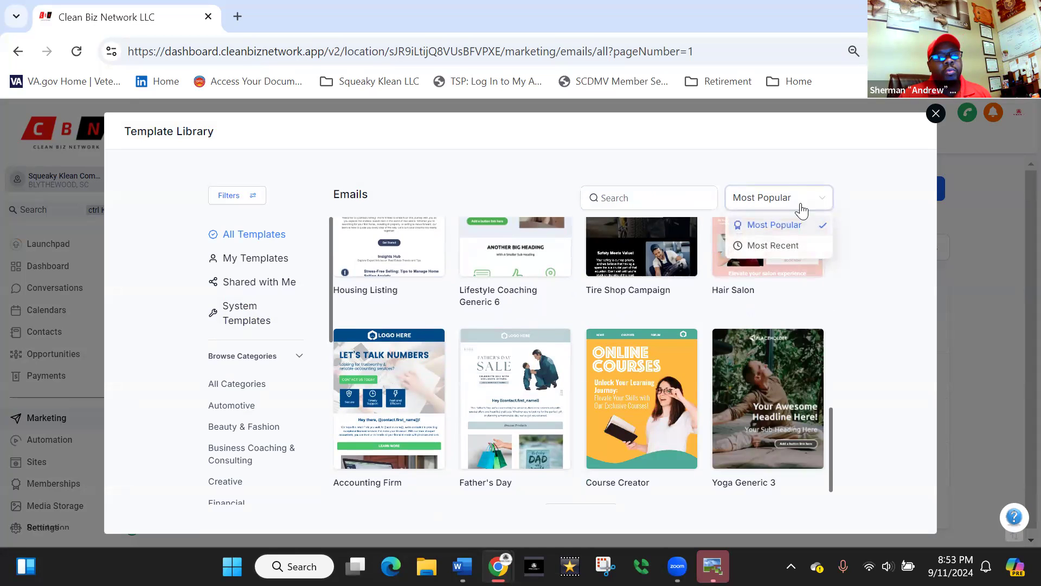
{"action": "left_click", "coordinate": [772, 246]}
{"action": "left_click", "coordinate": [610, 202]}
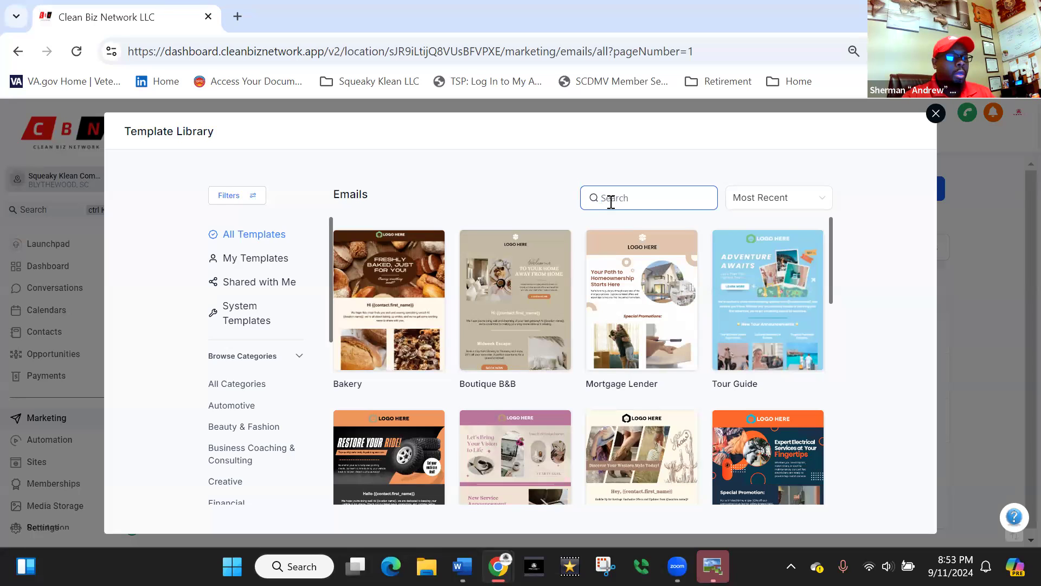
{"action": "type", "text": "cleaning"}
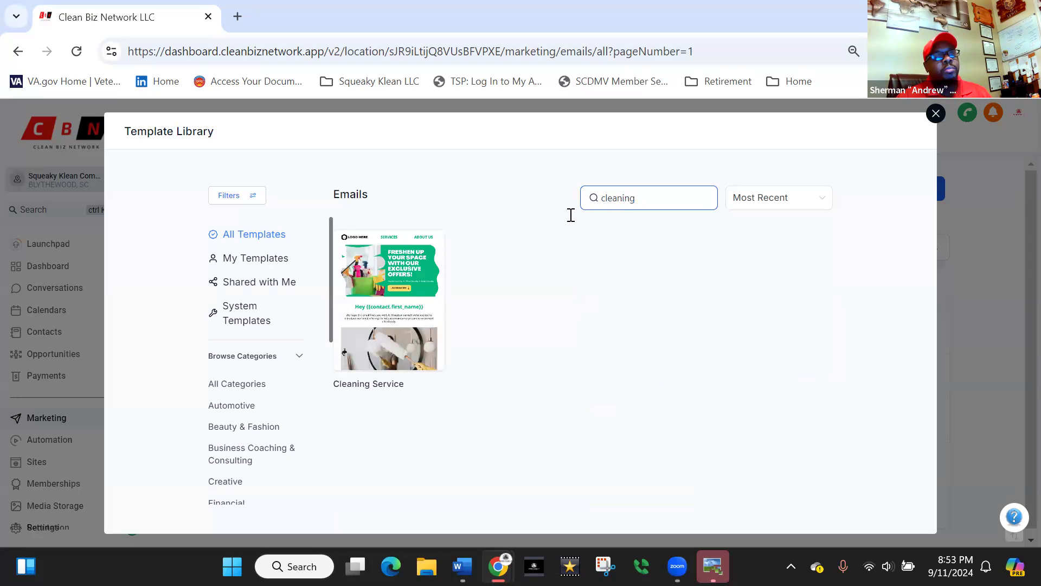
- Preview the Cleaning Service template through its content and continue with it into the email builder
{"action": "mouse_move", "coordinate": [382, 320]}
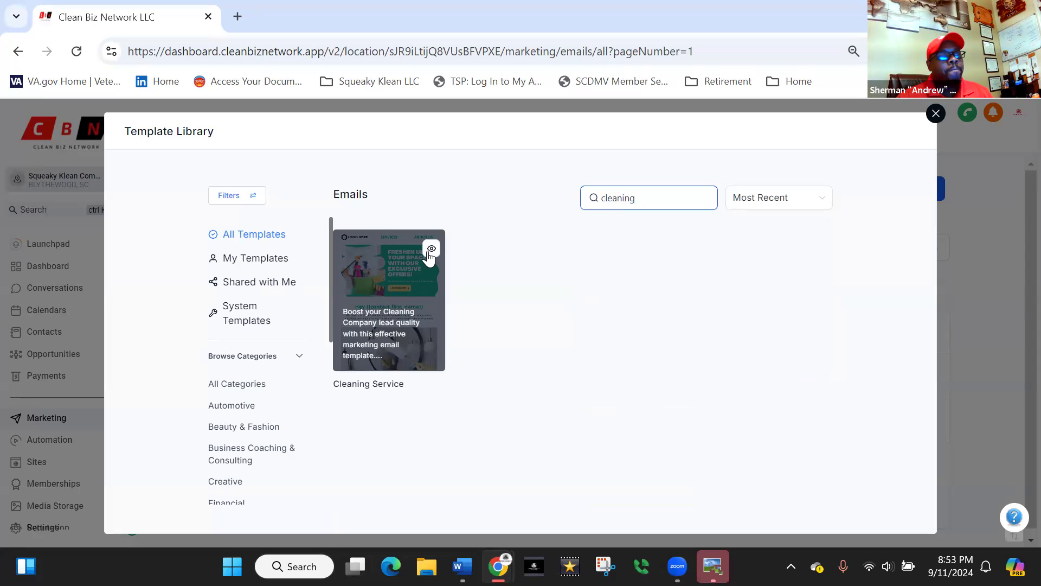
{"action": "left_click", "coordinate": [431, 250]}
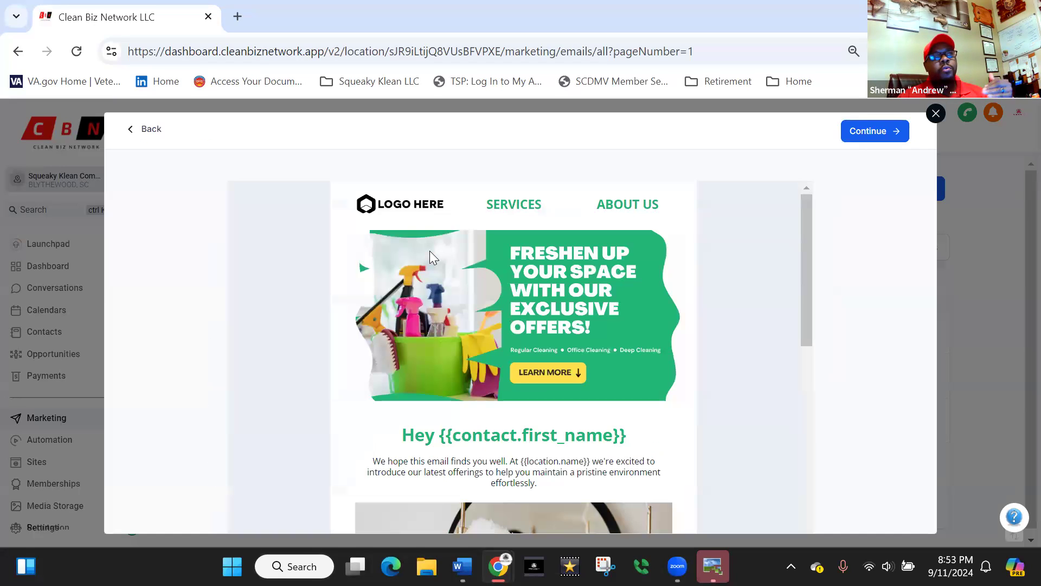
{"action": "left_click_drag", "start_coordinate": [804, 251], "coordinate": [805, 276]}
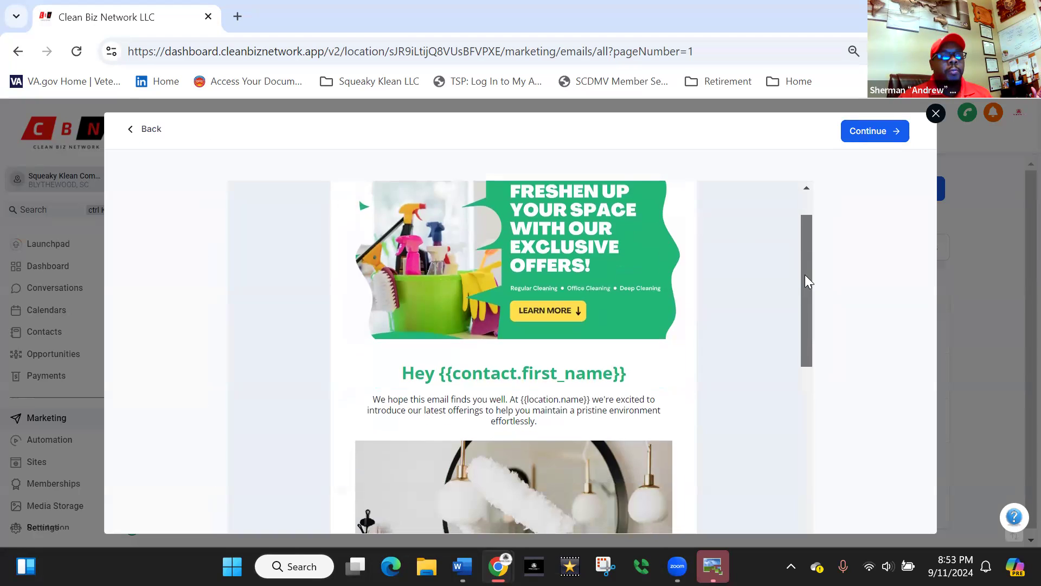
{"action": "scroll", "coordinate": [805, 275], "scroll_direction": "down", "scroll_amount": 1}
{"action": "mouse_move", "coordinate": [806, 315]}
{"action": "left_mouse_down"}
{"action": "mouse_move", "coordinate": [785, 490]}
{"action": "mouse_move", "coordinate": [795, 530]}
{"action": "mouse_move", "coordinate": [814, 301]}
{"action": "left_mouse_up"}
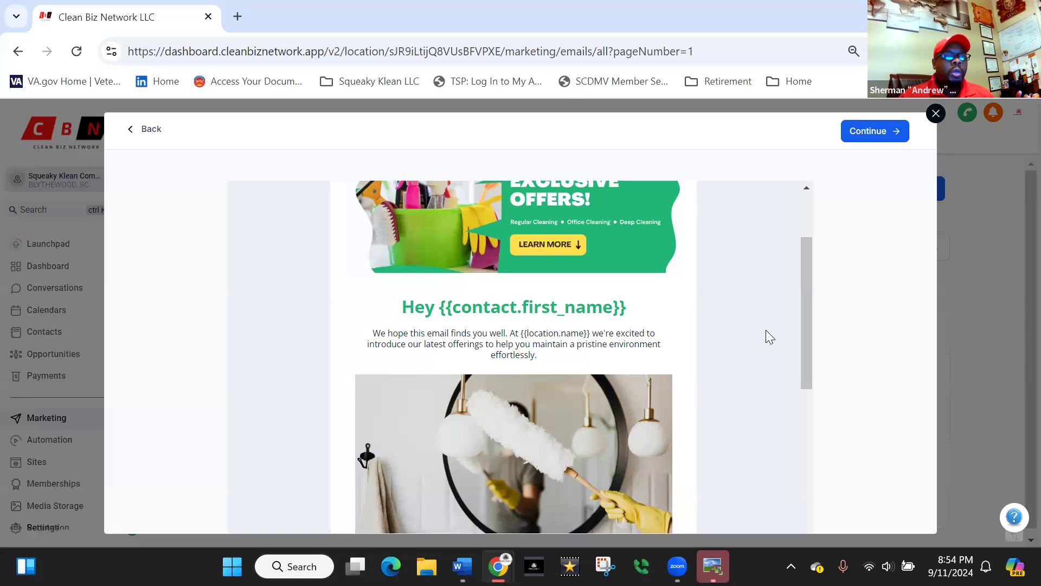
{"action": "left_click_drag", "start_coordinate": [806, 361], "coordinate": [818, 279]}
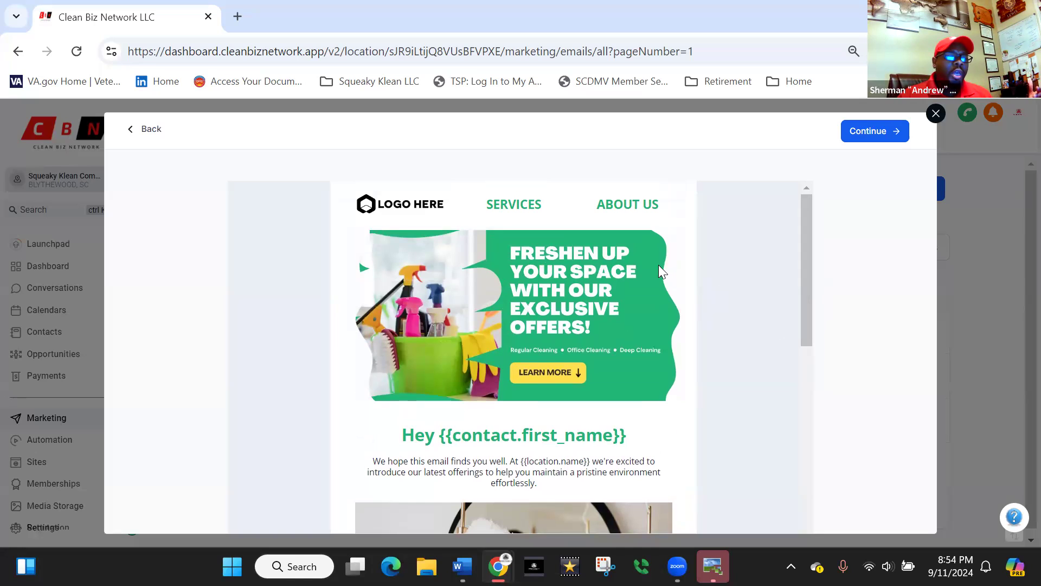
{"action": "left_click_drag", "start_coordinate": [806, 267], "coordinate": [836, 228]}
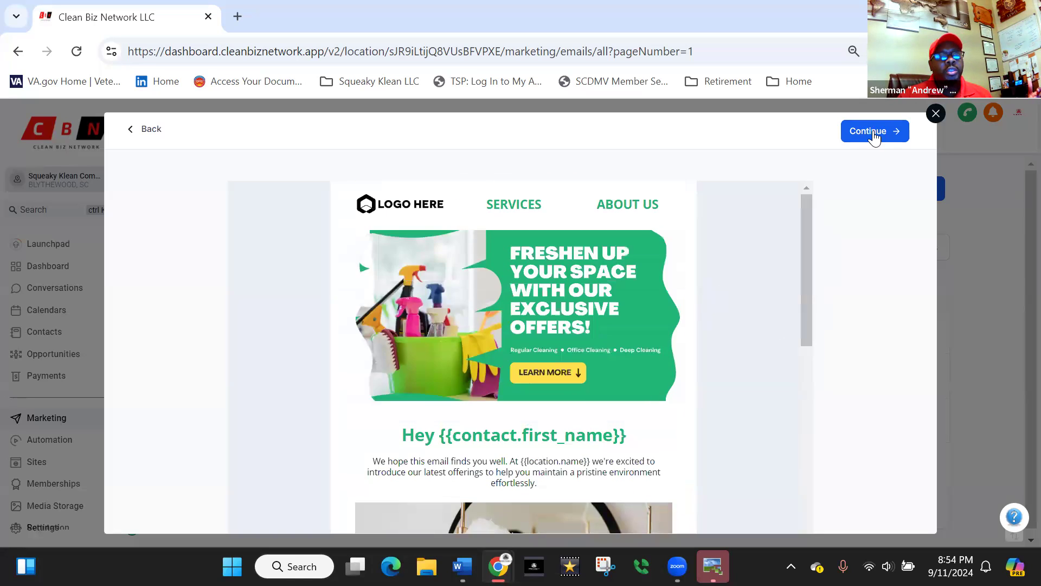
{"action": "left_click", "coordinate": [873, 132]}
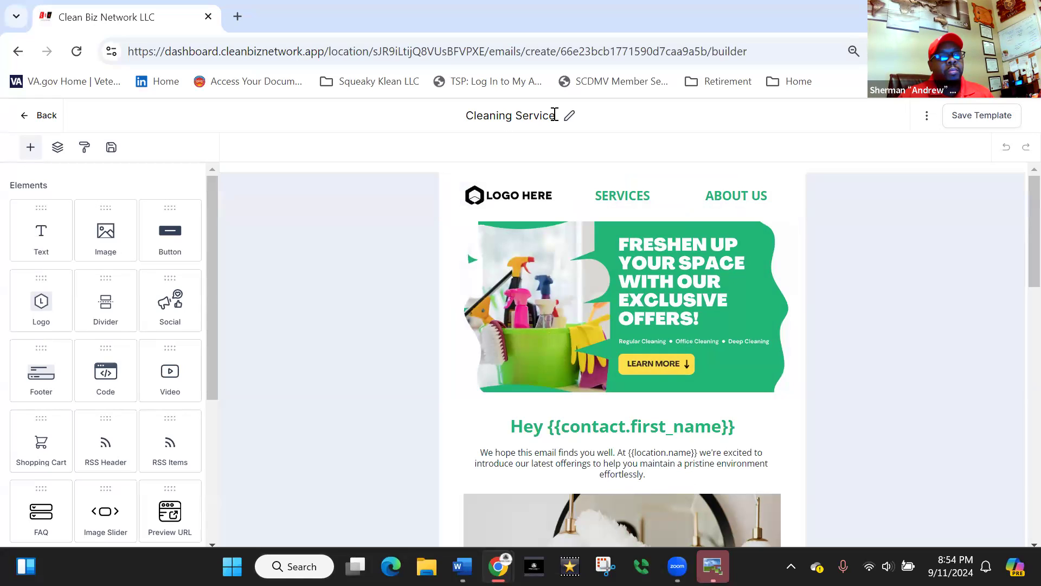
- Rename the template as "1.1 Cleaning Service" and save it
{"action": "left_click", "coordinate": [469, 112]}
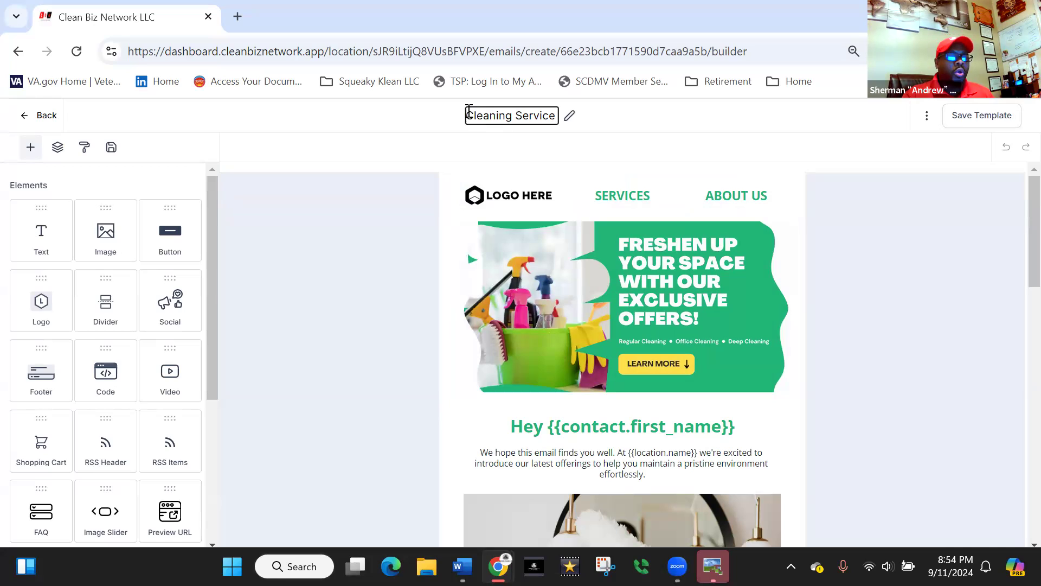
{"action": "type", "text": "1.1"}
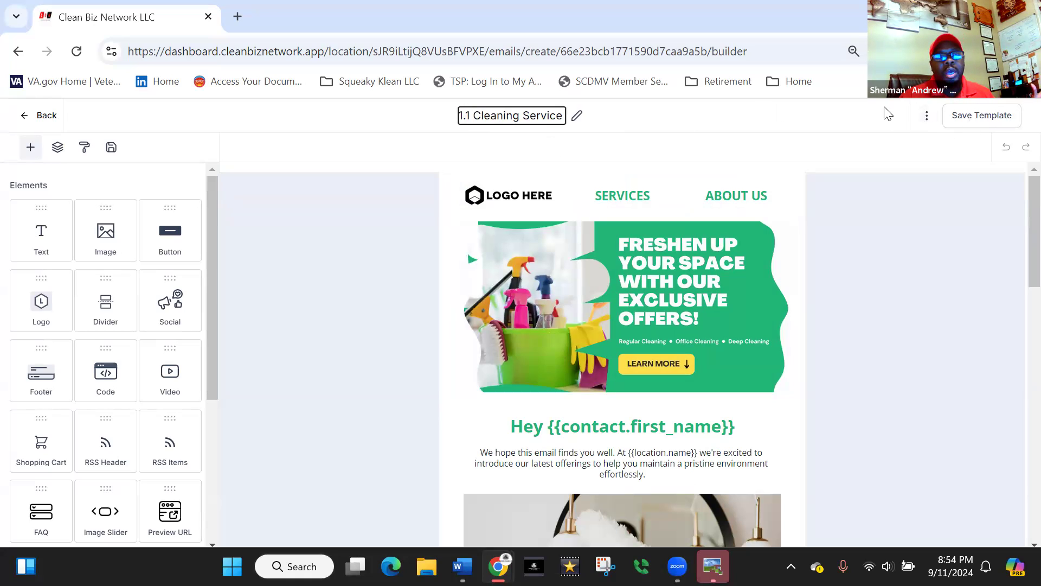
{"action": "left_click", "coordinate": [971, 116]}
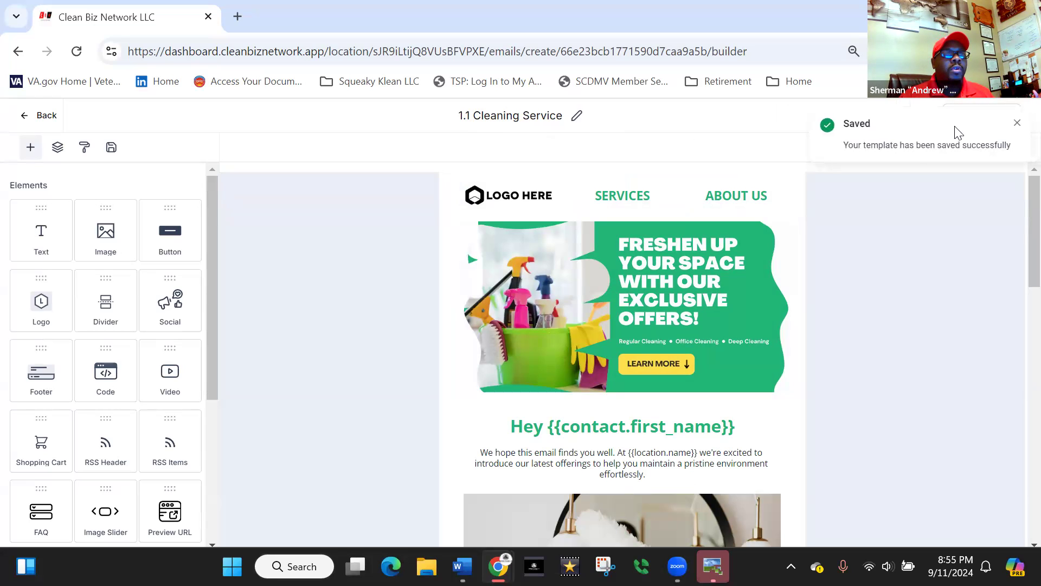
{"action": "left_click", "coordinate": [1015, 125]}
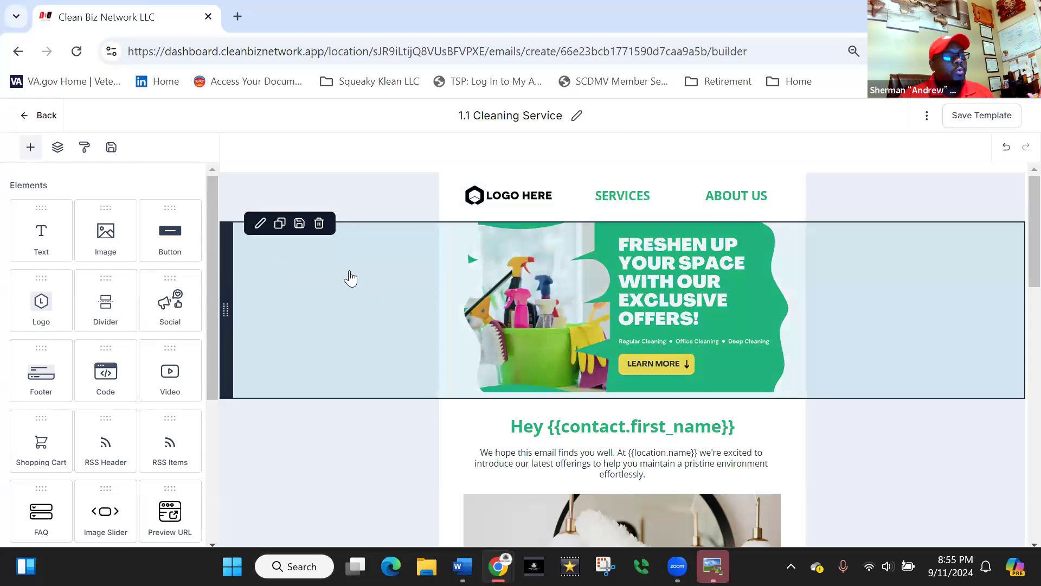
- Replace the header's placeholder logo with the stacked red Squeaky Klean LLC logo from the media library
{"action": "left_click", "coordinate": [493, 198]}
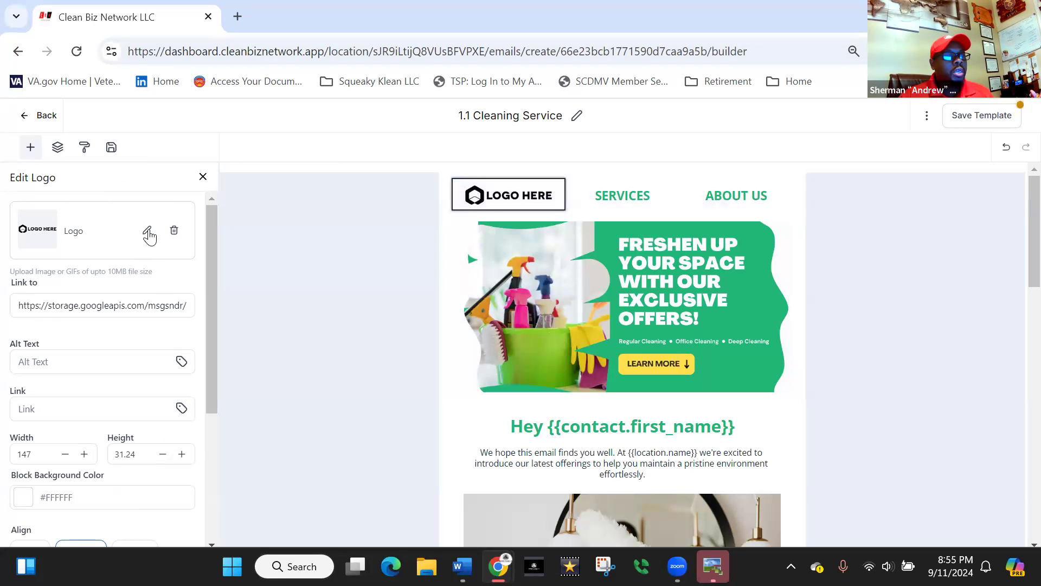
{"action": "left_click", "coordinate": [147, 232]}
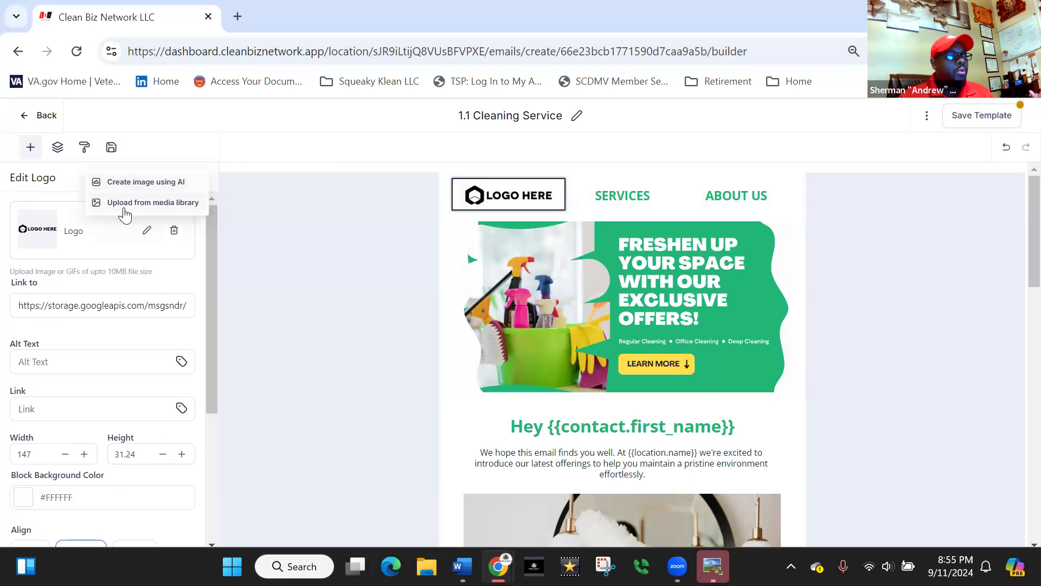
{"action": "left_click", "coordinate": [133, 208]}
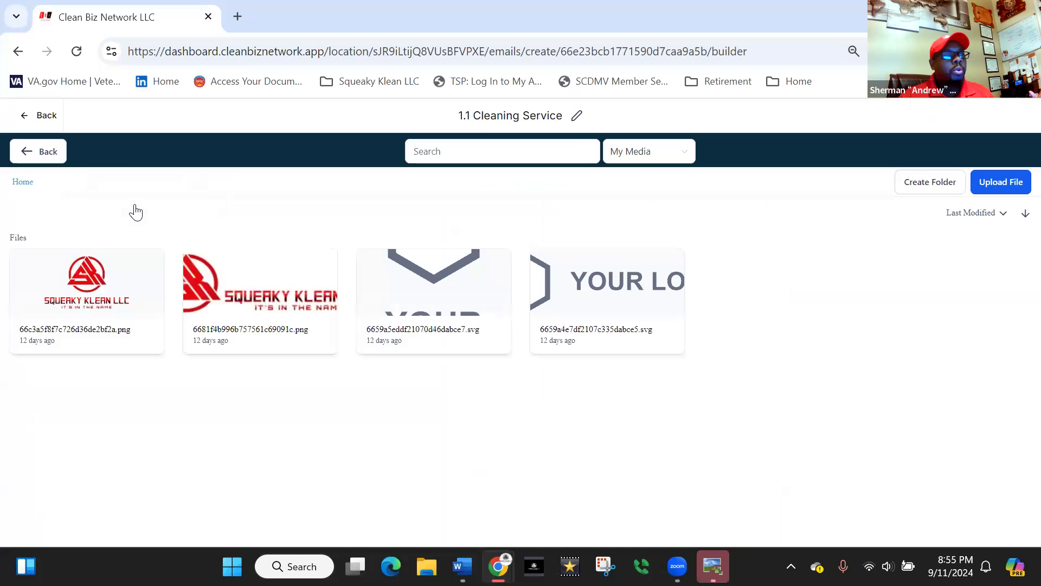
{"action": "left_click", "coordinate": [81, 298]}
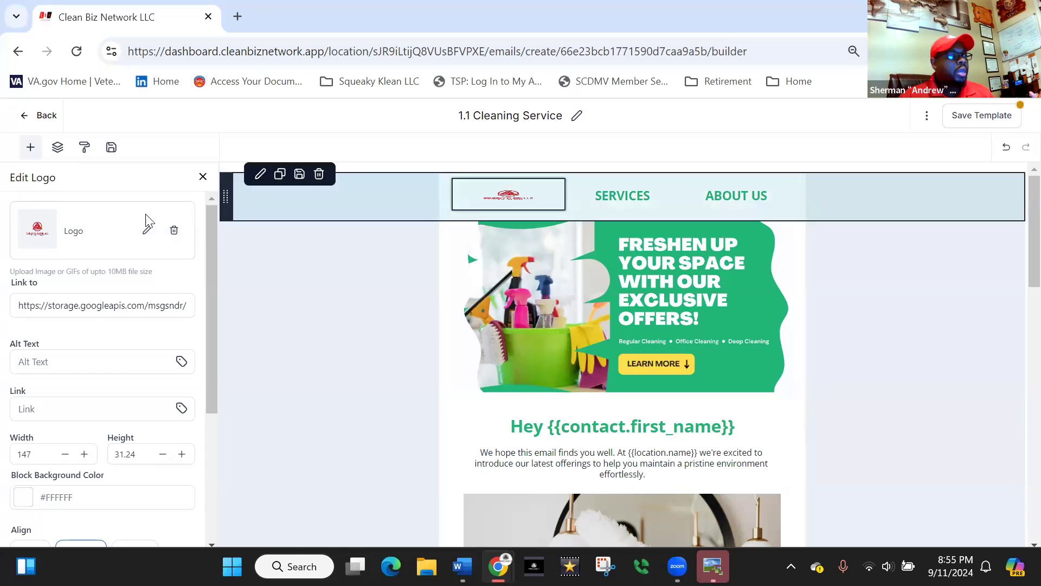
- Increase the header logo's height in single increments to 49.24
{"action": "left_click", "coordinate": [26, 454]}
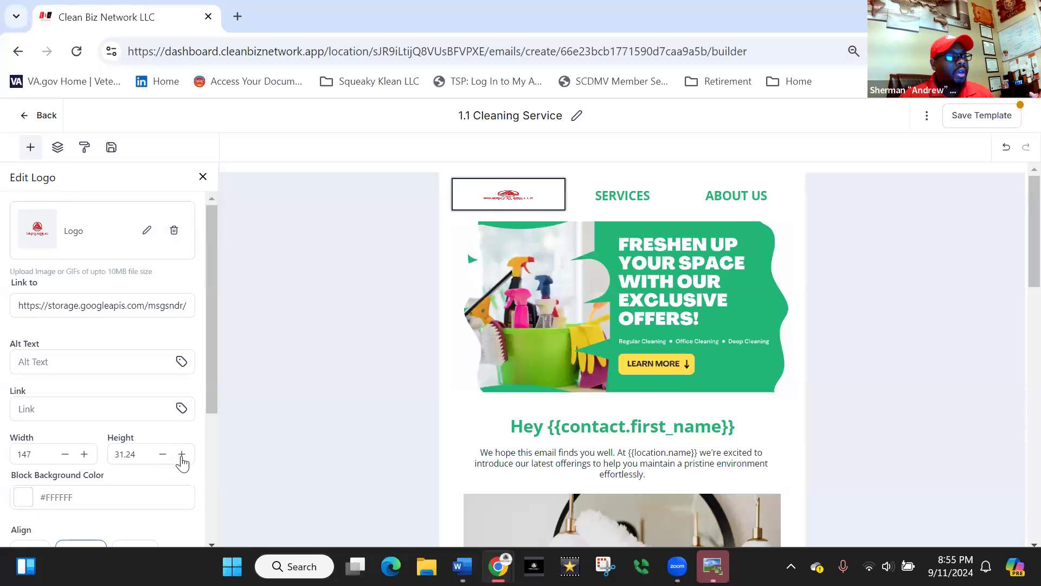
{"action": "left_click", "coordinate": [182, 454]}
{"action": "left_click", "coordinate": [182, 454]}
{"action": "left_click", "coordinate": [182, 454]}
{"action": "double_click", "coordinate": [182, 454]}
{"action": "left_click", "coordinate": [182, 454]}
{"action": "double_click", "coordinate": [181, 454]}
{"action": "double_click", "coordinate": [182, 454]}
{"action": "double_click", "coordinate": [181, 454]}
{"action": "left_click", "coordinate": [182, 454]}
{"action": "double_click", "coordinate": [182, 454]}
{"action": "left_click", "coordinate": [182, 454]}
{"action": "double_click", "coordinate": [181, 454]}
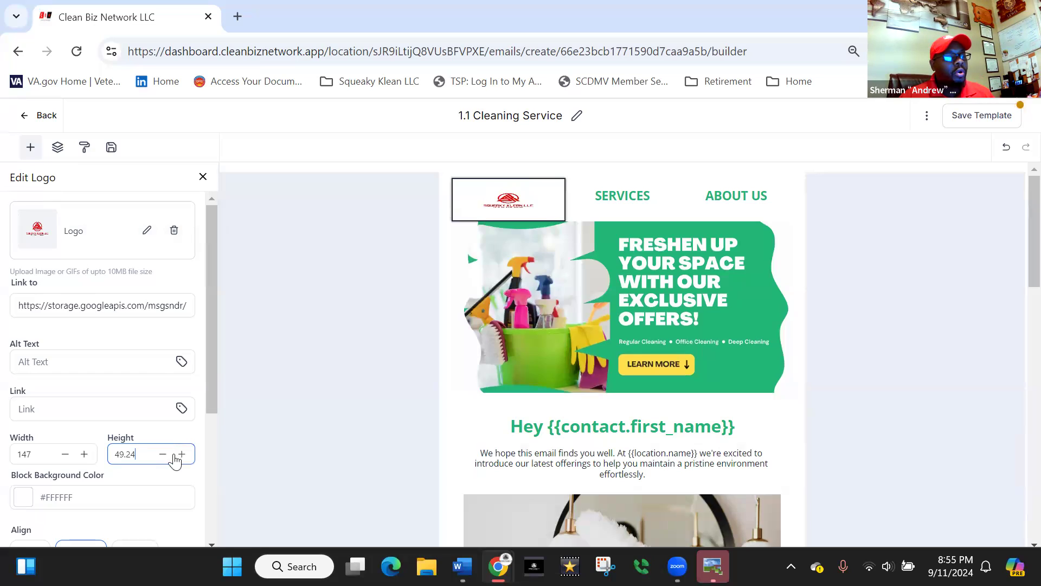
- Set the header logo's height to 75
{"action": "double_click", "coordinate": [109, 448]}
{"action": "type", "text": "75"}
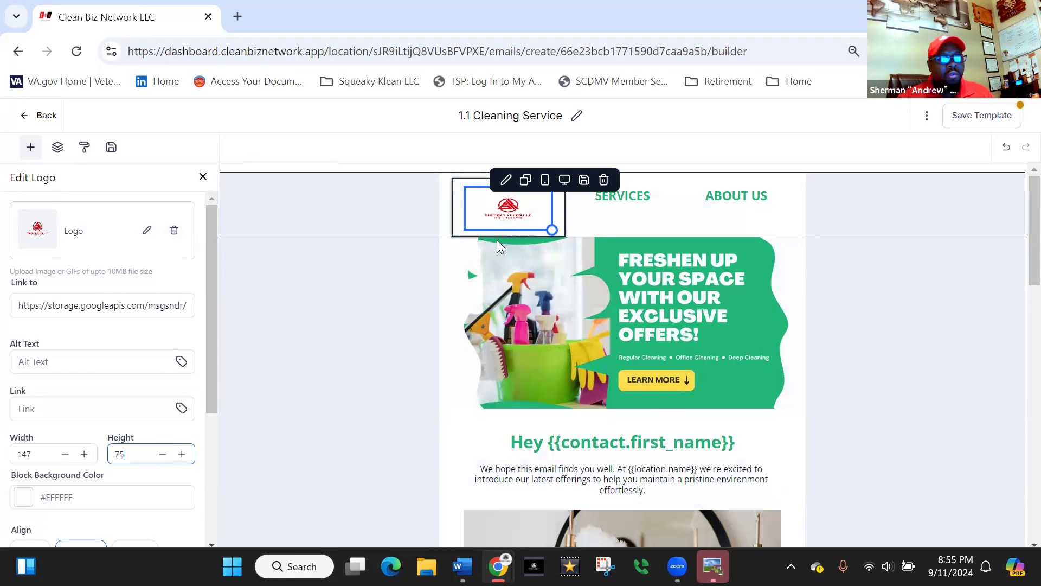
- Replace the footer's placeholder logo with the stacked red Squeaky Klean LLC logo from the media library
{"action": "scroll", "coordinate": [416, 401], "scroll_direction": "down", "scroll_amount": 5}
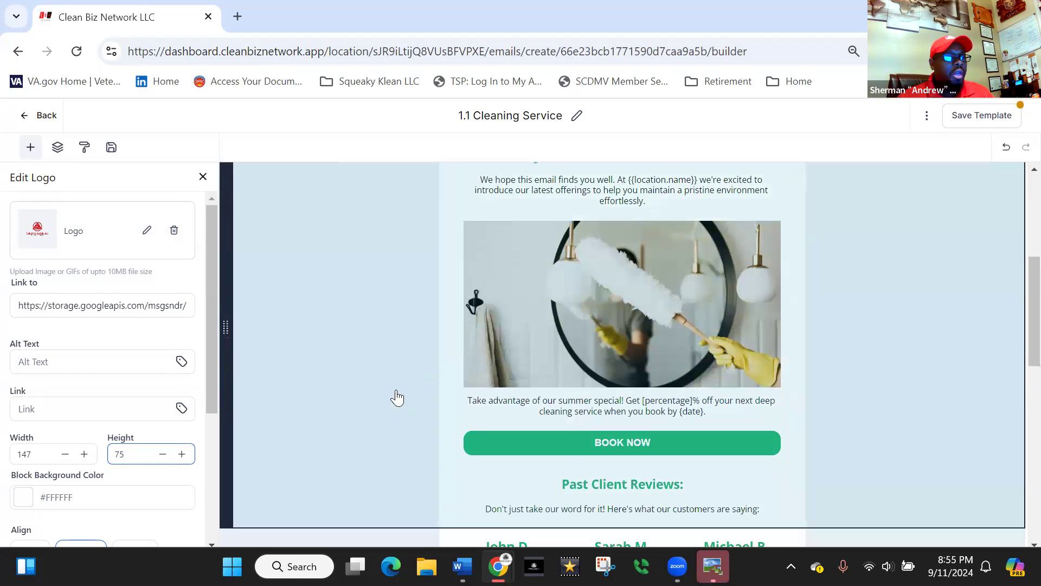
{"action": "scroll", "coordinate": [397, 398], "scroll_direction": "down", "scroll_amount": 10}
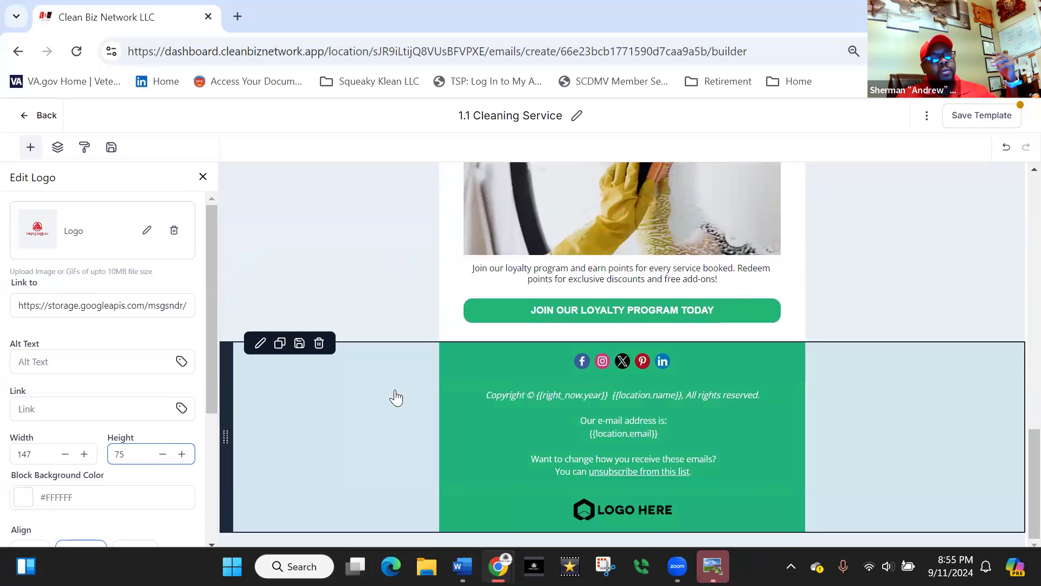
{"action": "left_click", "coordinate": [613, 510]}
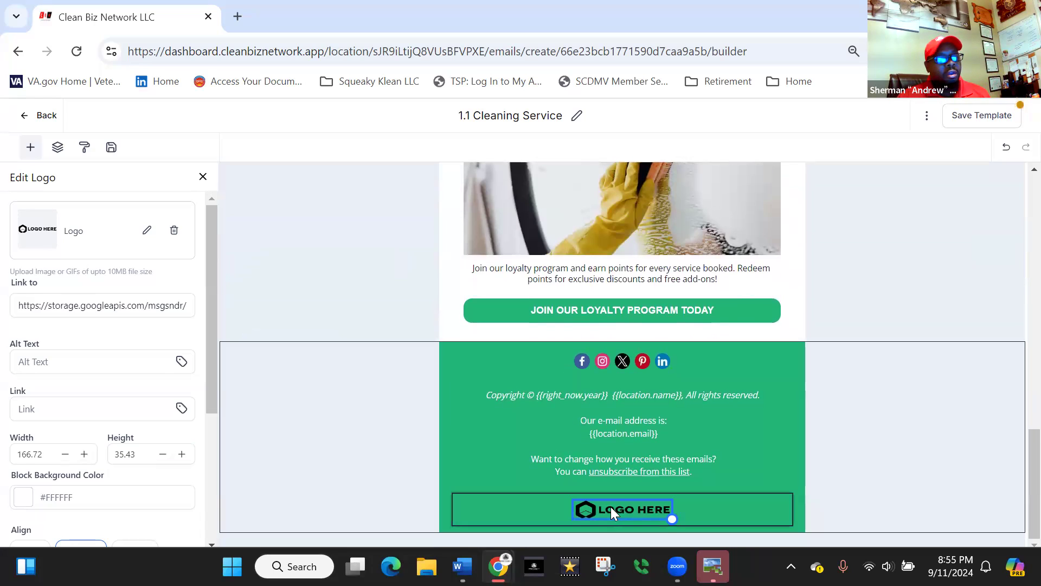
{"action": "left_click", "coordinate": [147, 230]}
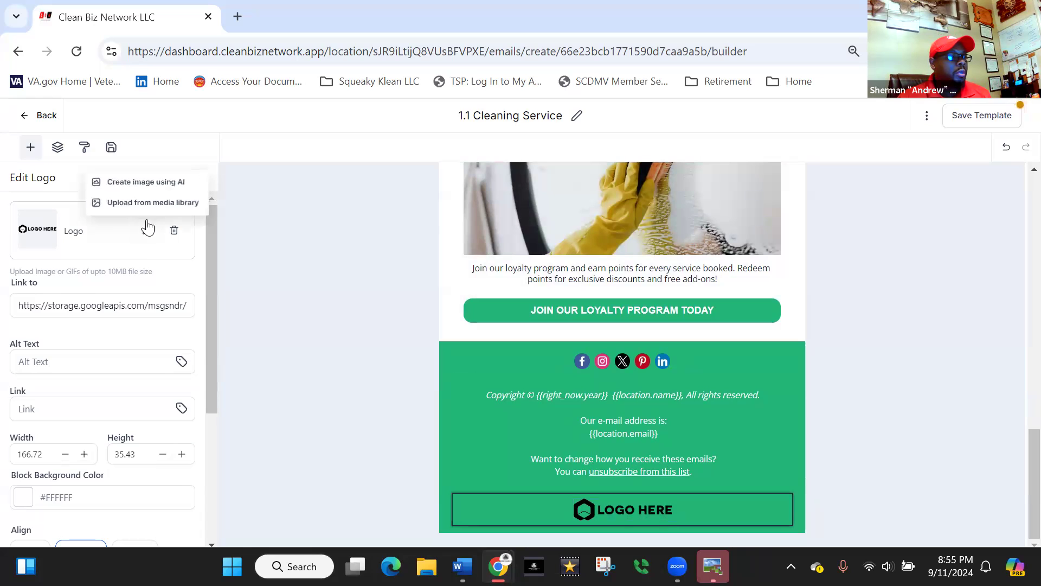
{"action": "left_click", "coordinate": [145, 202]}
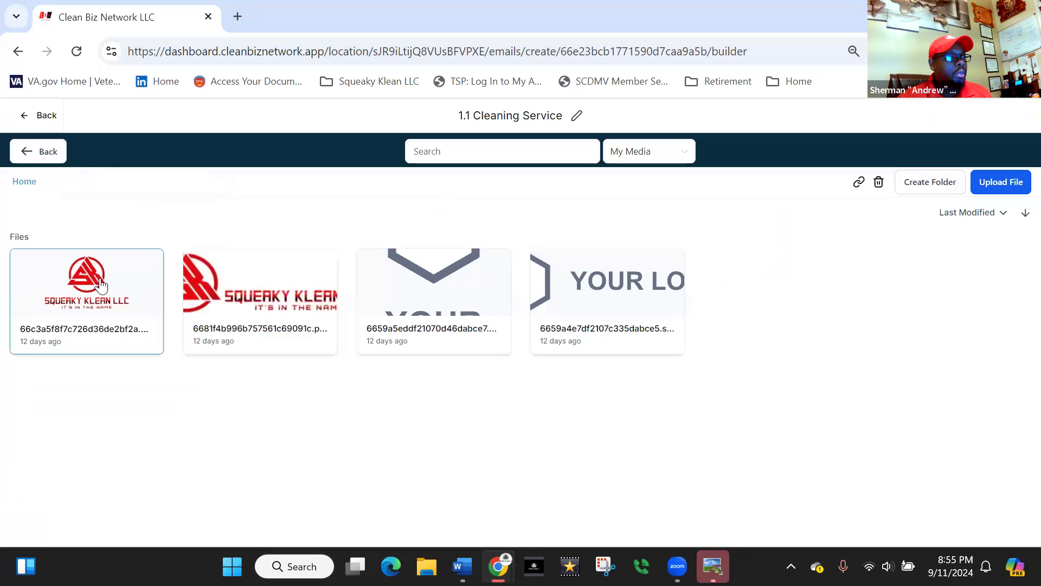
{"action": "left_click", "coordinate": [92, 293]}
- Set the footer logo's height to 100
{"action": "left_click_drag", "start_coordinate": [145, 453], "coordinate": [109, 453]}
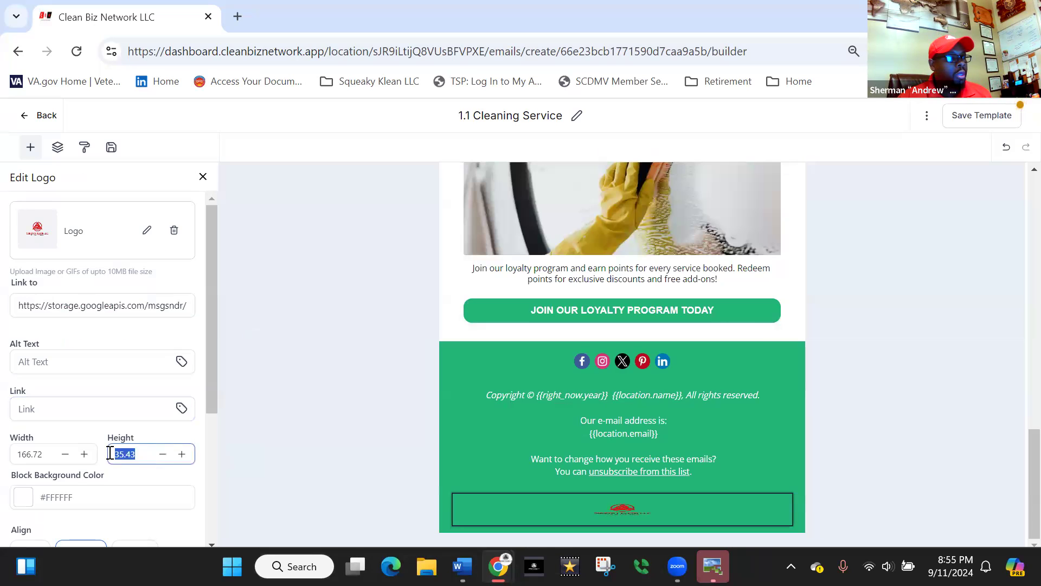
{"action": "type", "text": "50"}
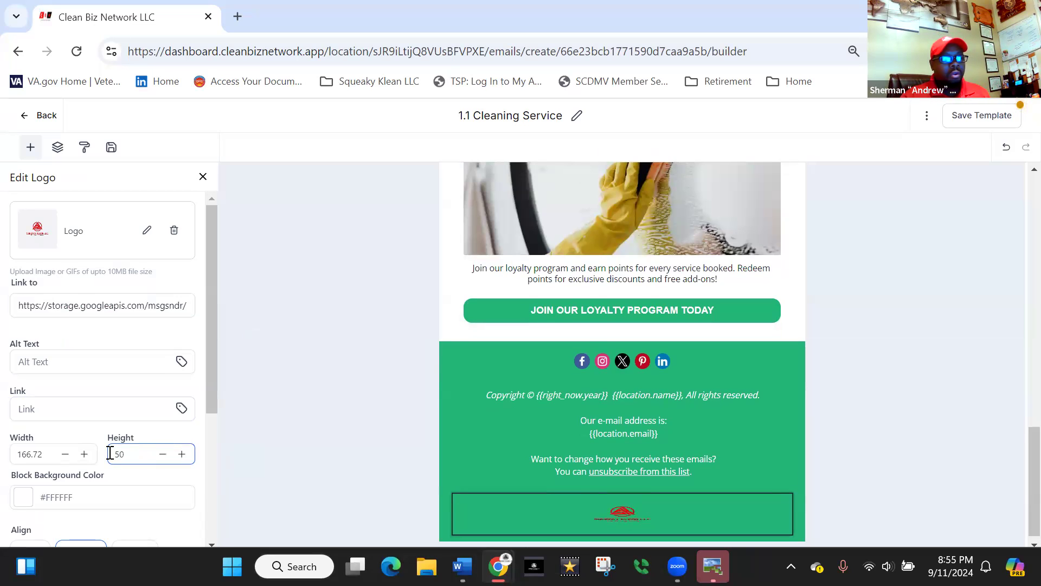
{"action": "key", "text": "BackSpace"}
{"action": "key", "text": "BackSpace"}
{"action": "type", "text": "100"}
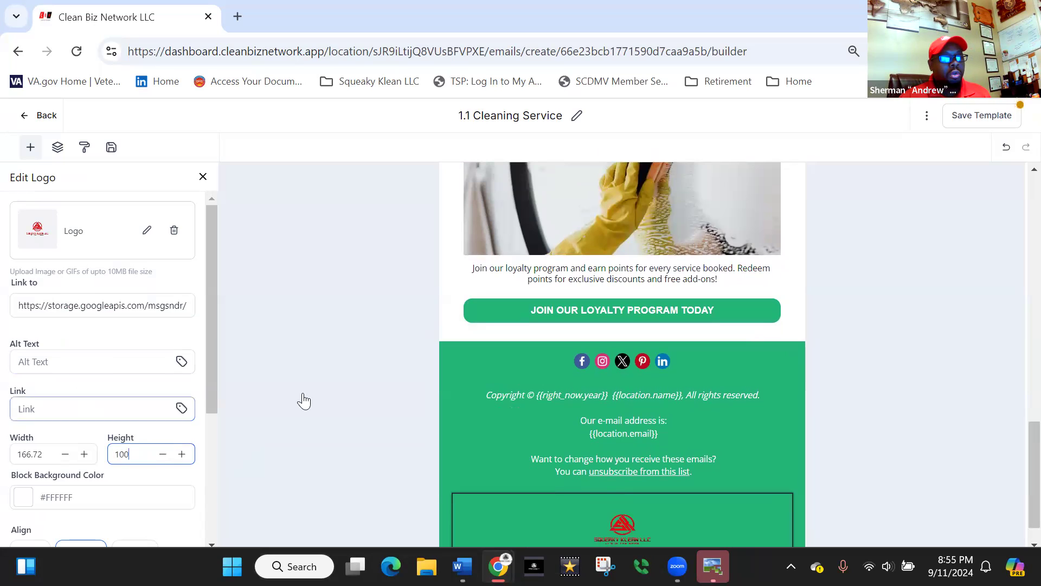
{"action": "scroll", "coordinate": [353, 375], "scroll_direction": "down", "scroll_amount": 1}
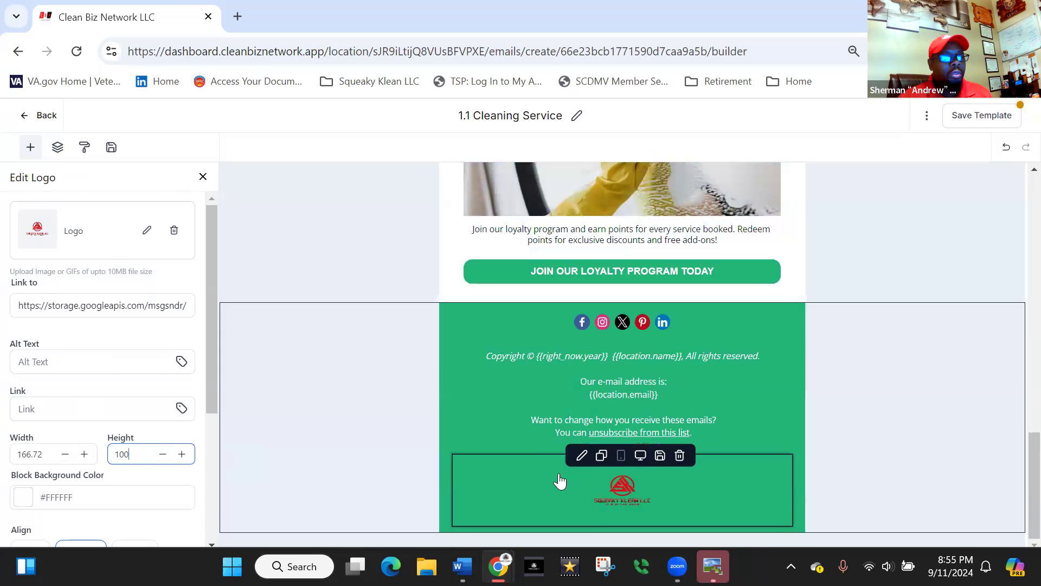
- Save the template and return to the list of email templates
{"action": "scroll", "coordinate": [530, 426], "scroll_direction": "up", "scroll_amount": 10}
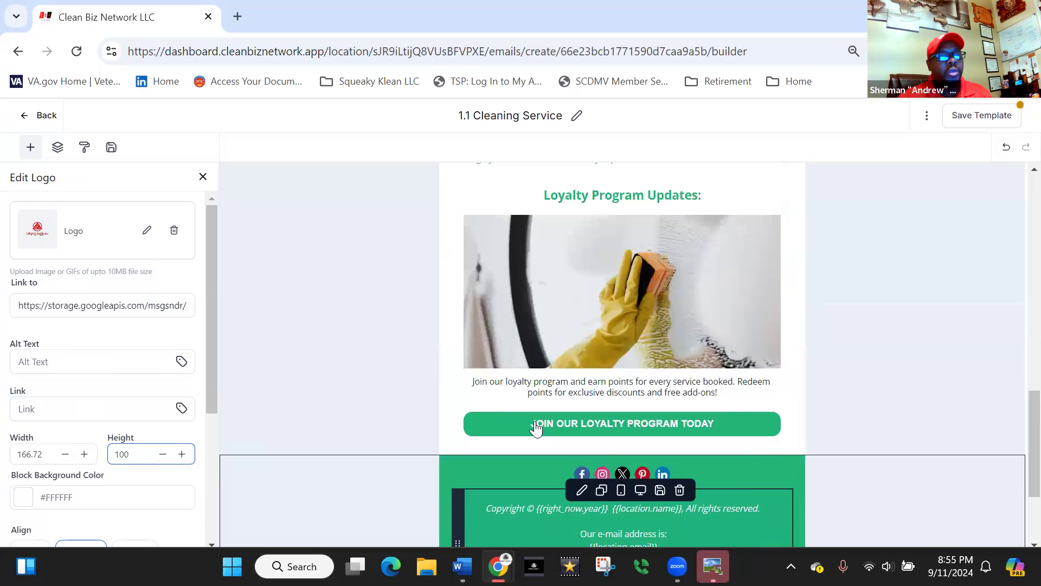
{"action": "scroll", "coordinate": [535, 429], "scroll_direction": "up", "scroll_amount": 5}
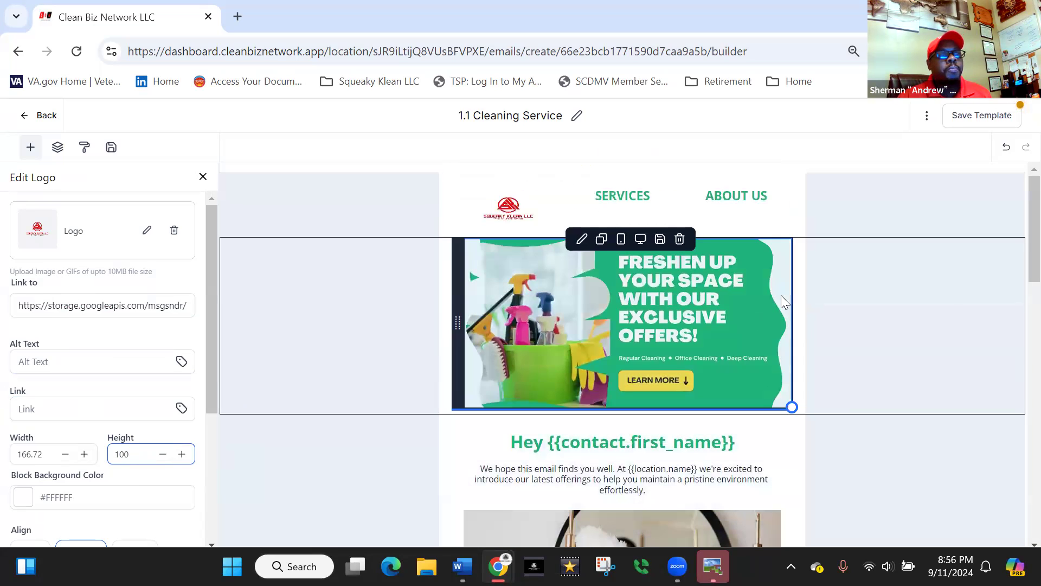
{"action": "left_click", "coordinate": [962, 121]}
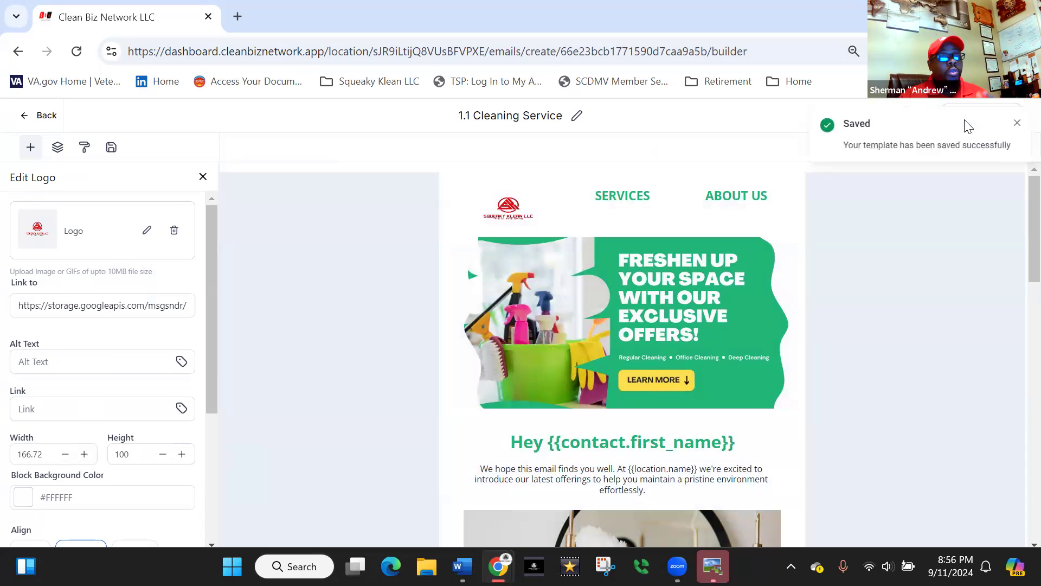
{"action": "left_click", "coordinate": [1017, 123]}
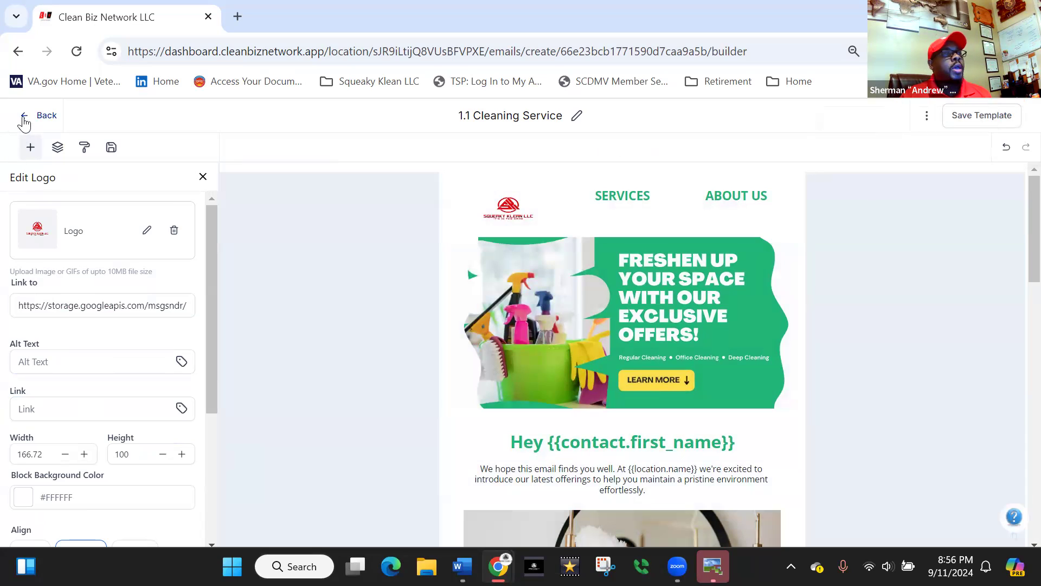
{"action": "left_click", "coordinate": [23, 117]}
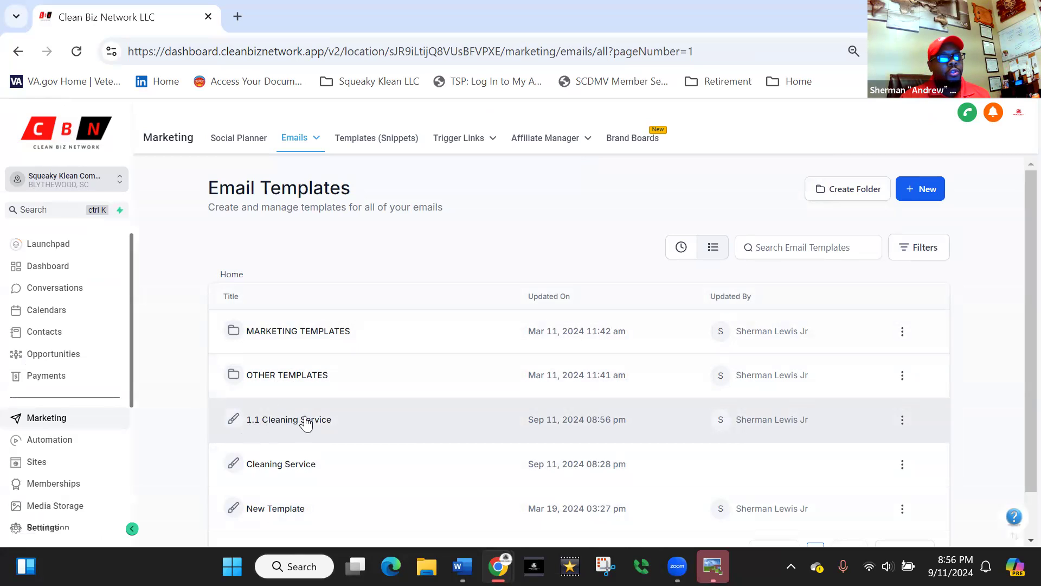
- Create a campaign from the "1.1 Cleaning Service" template and look over its email content
{"action": "left_click", "coordinate": [903, 421]}
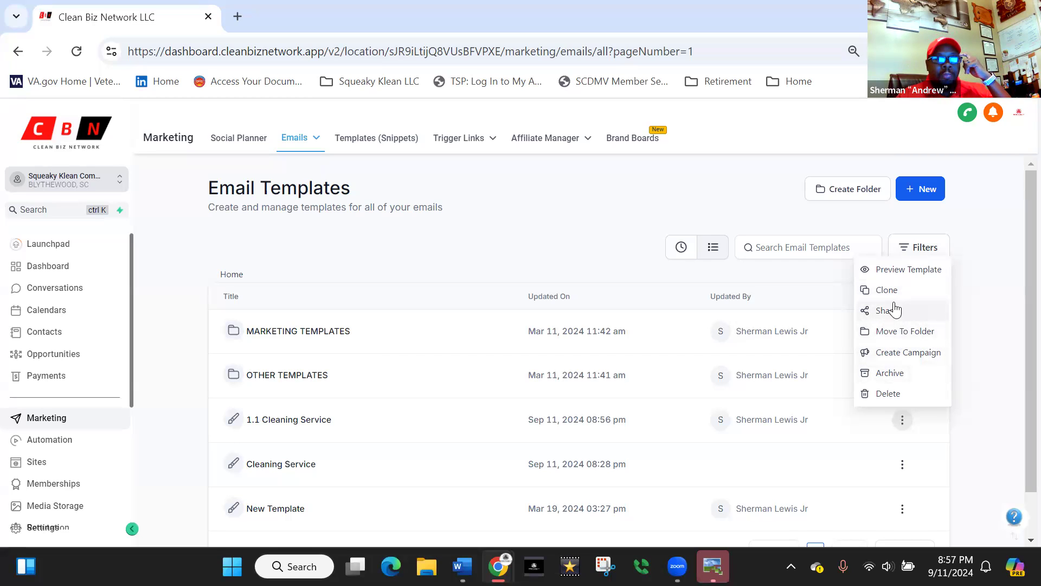
{"action": "left_click", "coordinate": [916, 353]}
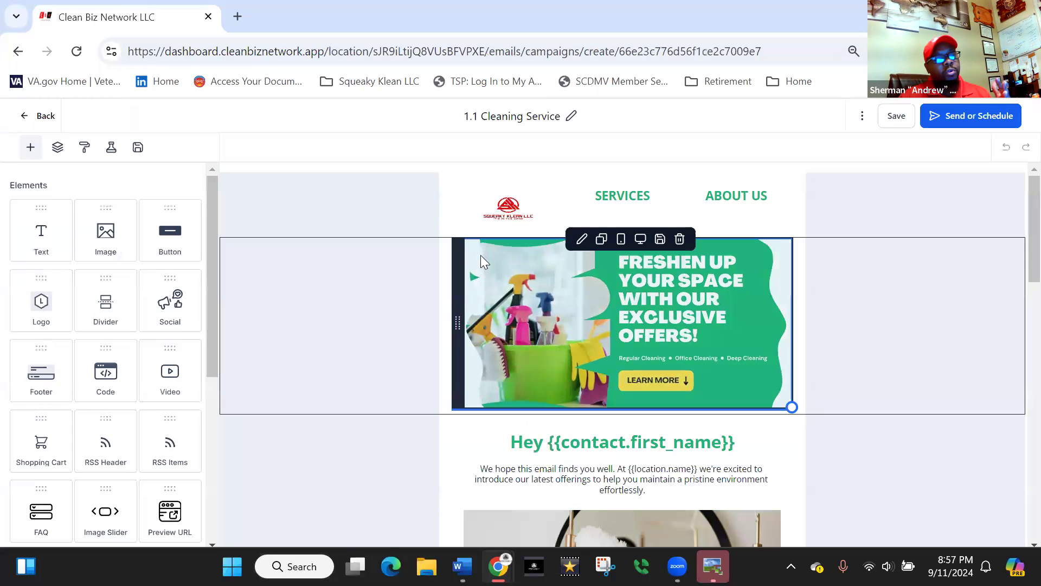
{"action": "scroll", "coordinate": [582, 413], "scroll_direction": "down", "scroll_amount": 9}
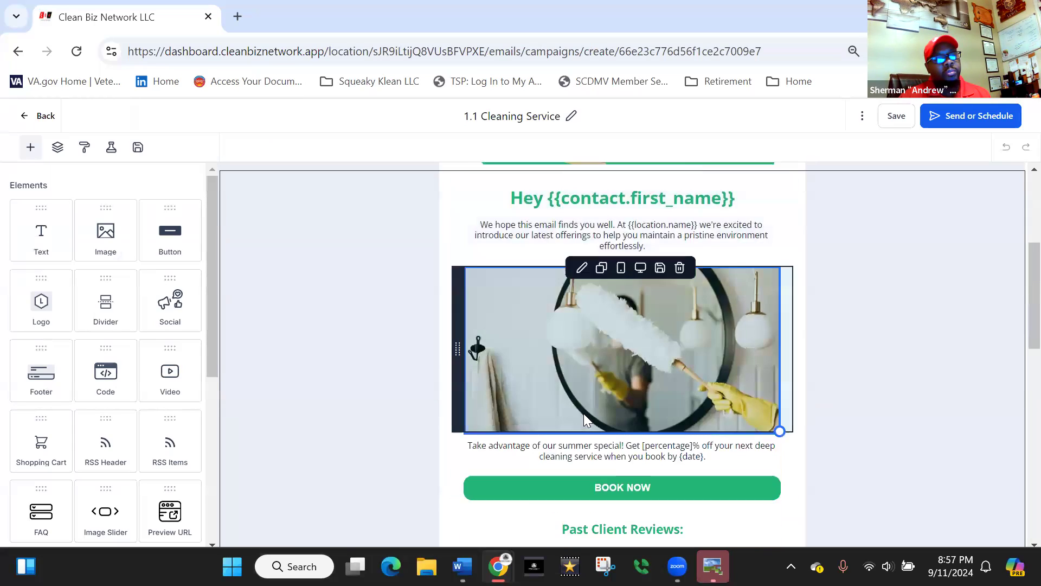
{"action": "scroll", "coordinate": [597, 413], "scroll_direction": "up", "scroll_amount": 8}
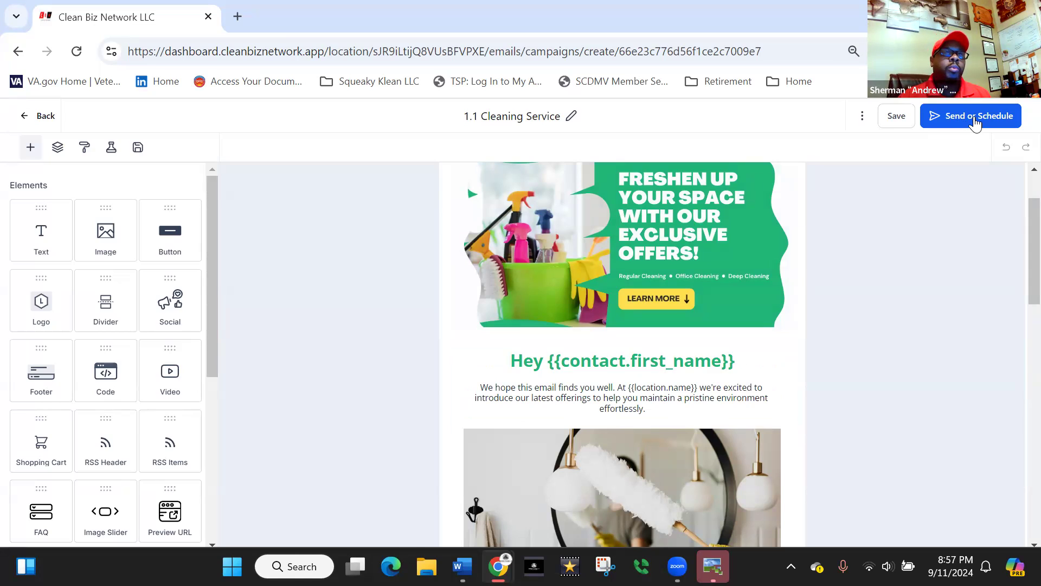
- Open the campaign's send or schedule settings and choose Batch Schedule as the sending method
{"action": "left_click", "coordinate": [975, 124]}
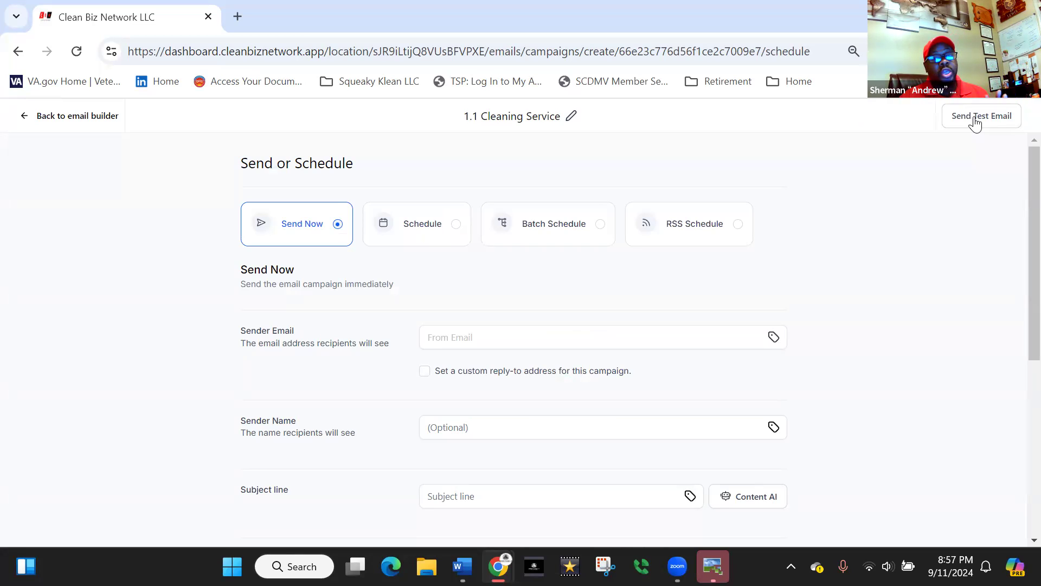
{"action": "left_click", "coordinate": [434, 225]}
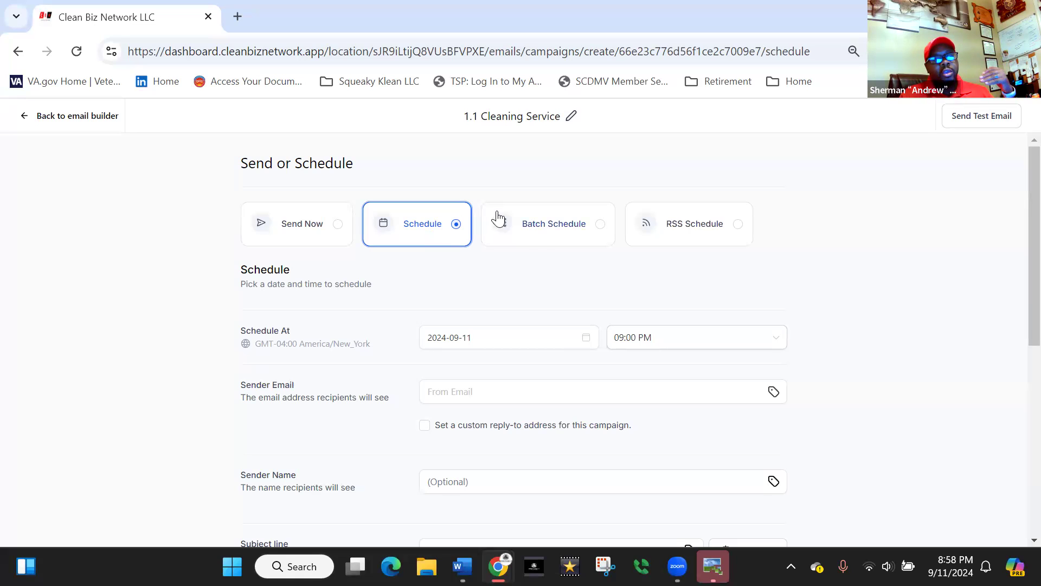
{"action": "left_click", "coordinate": [557, 232]}
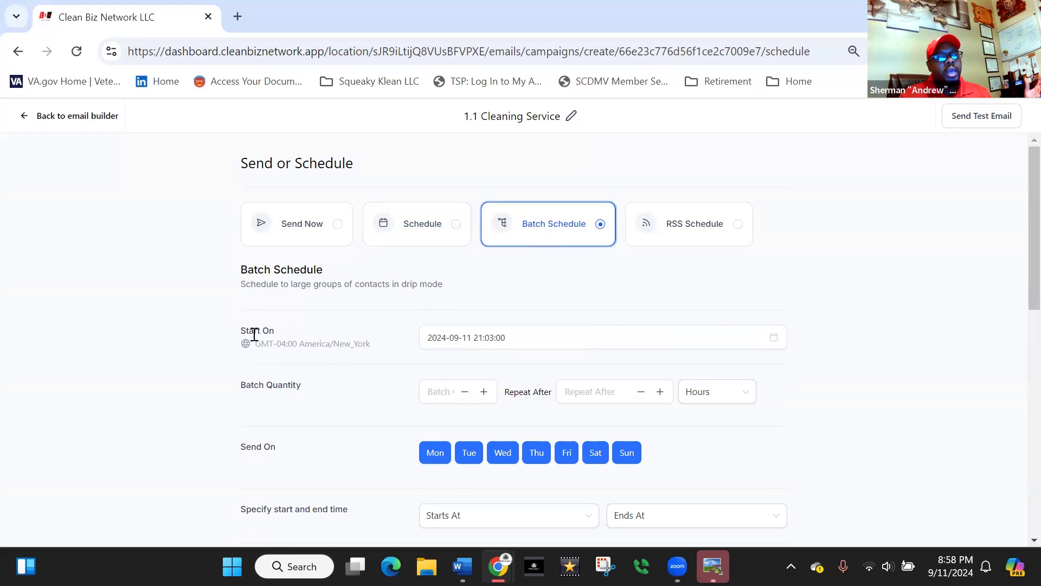
- Set the batch schedule's start date to 2024-09-14
{"action": "left_click", "coordinate": [774, 333]}
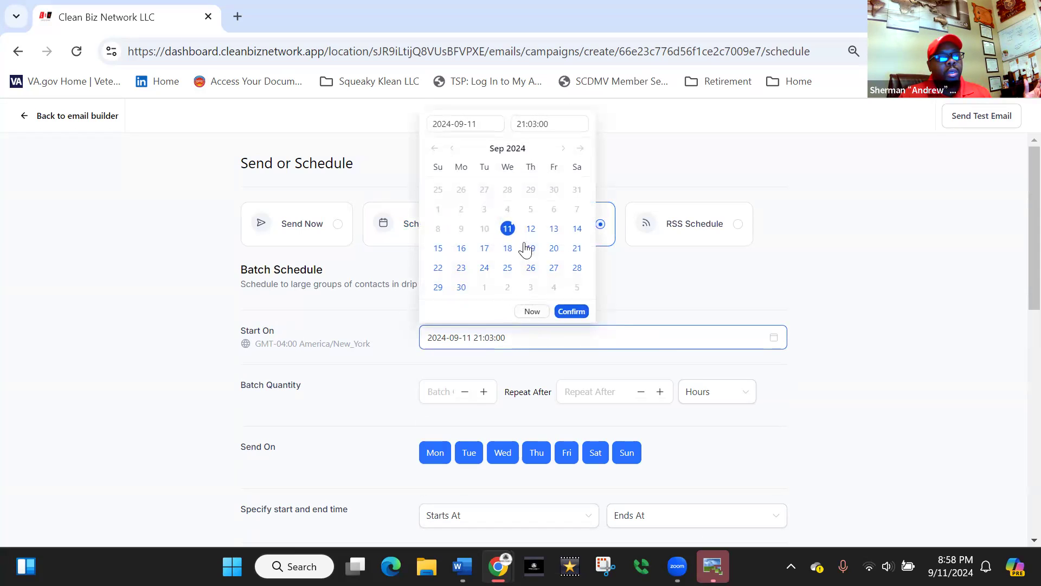
{"action": "left_click", "coordinate": [576, 228]}
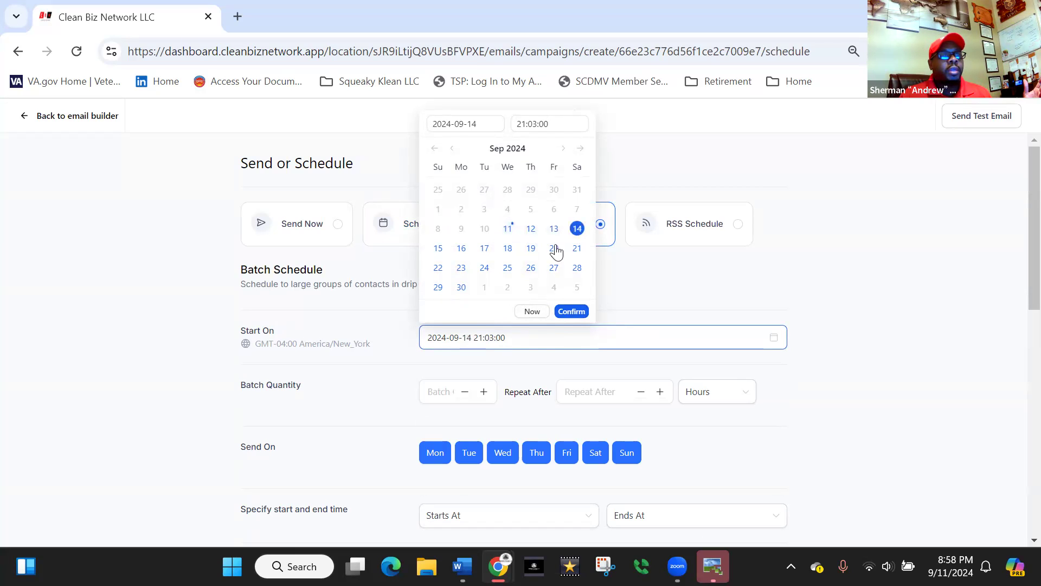
{"action": "left_click", "coordinate": [568, 313]}
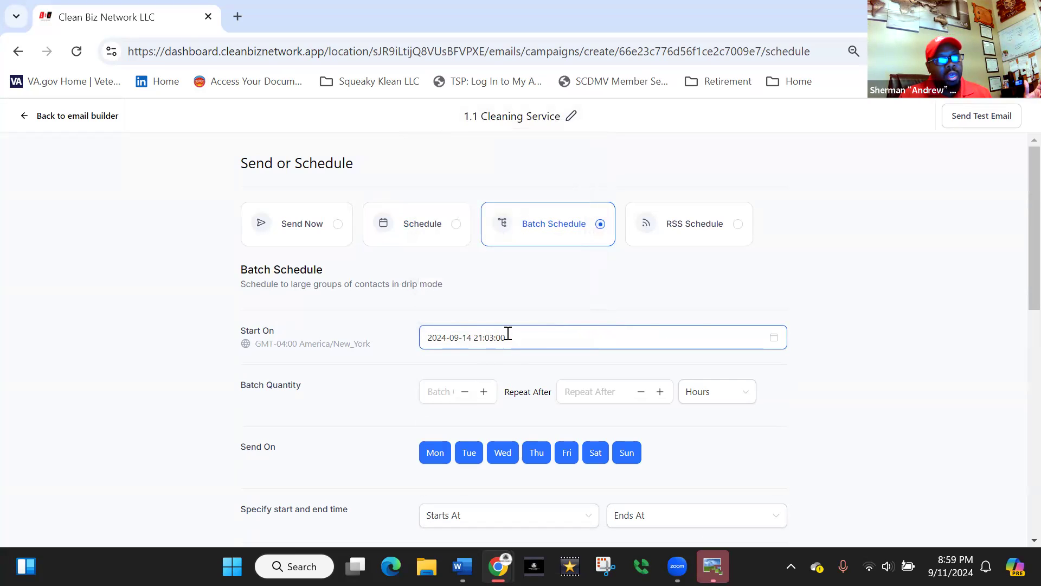
- Try to enter 1200 as the batch schedule's start time
{"action": "left_click", "coordinate": [769, 336]}
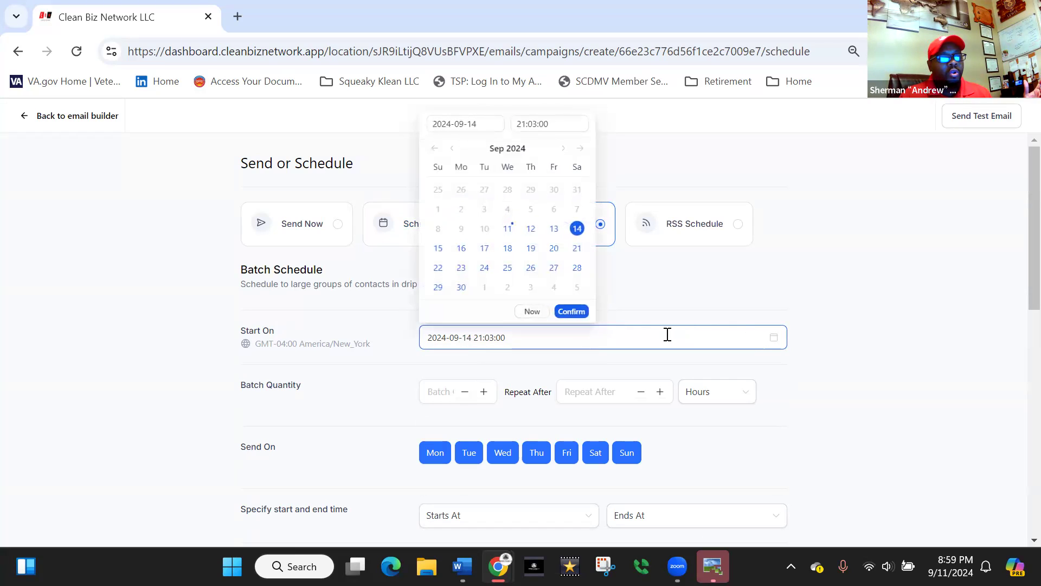
{"action": "left_click", "coordinate": [533, 124]}
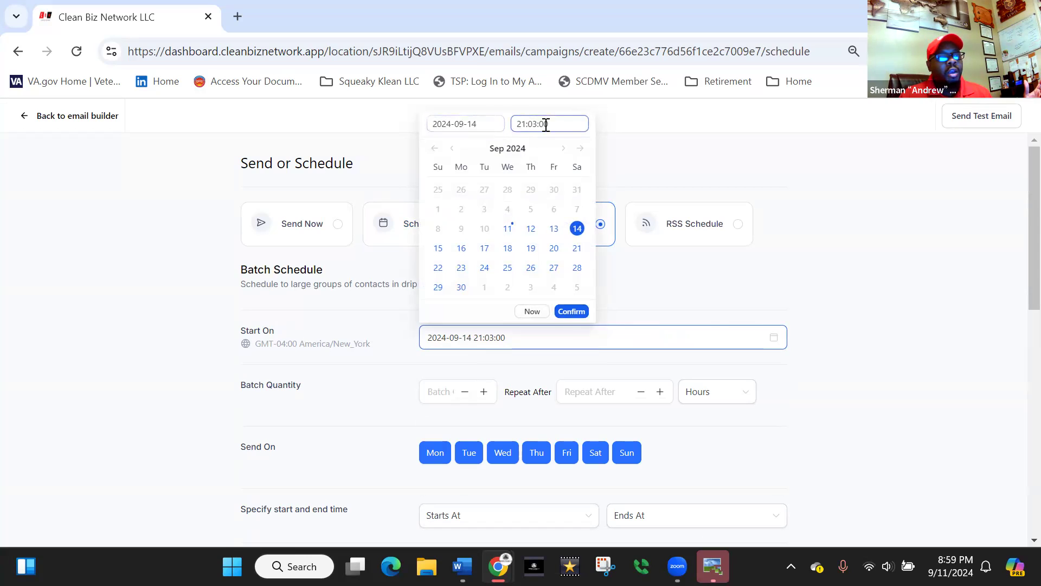
{"action": "left_click_drag", "start_coordinate": [549, 124], "coordinate": [517, 132]}
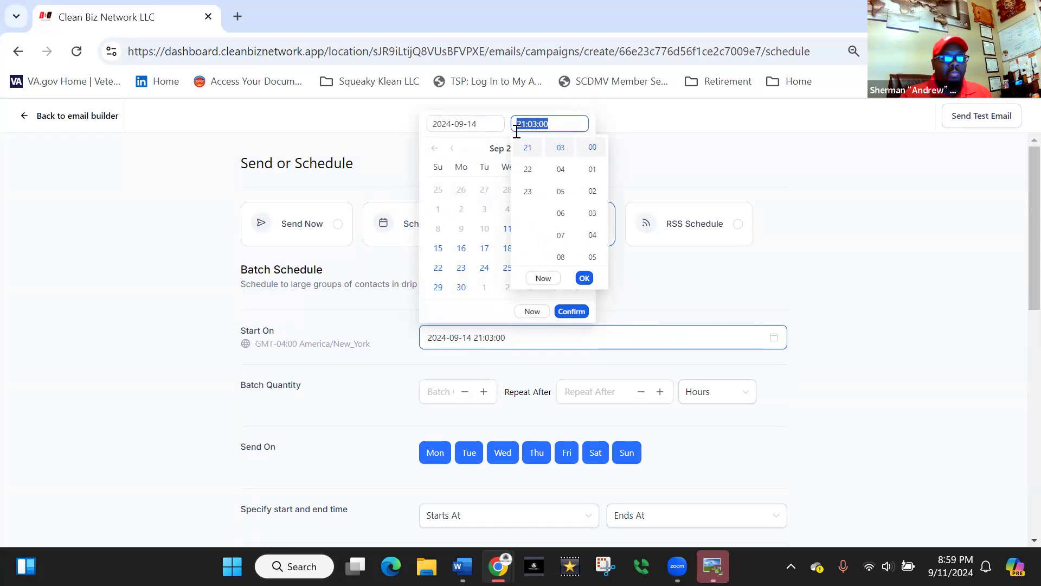
{"action": "type", "text": "1200"}
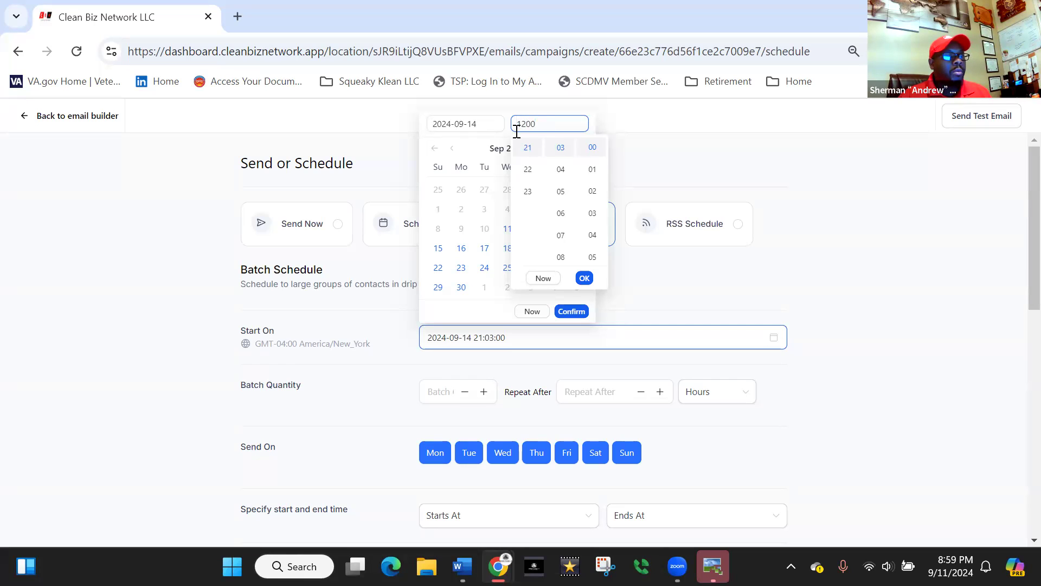
{"action": "left_click", "coordinate": [584, 279]}
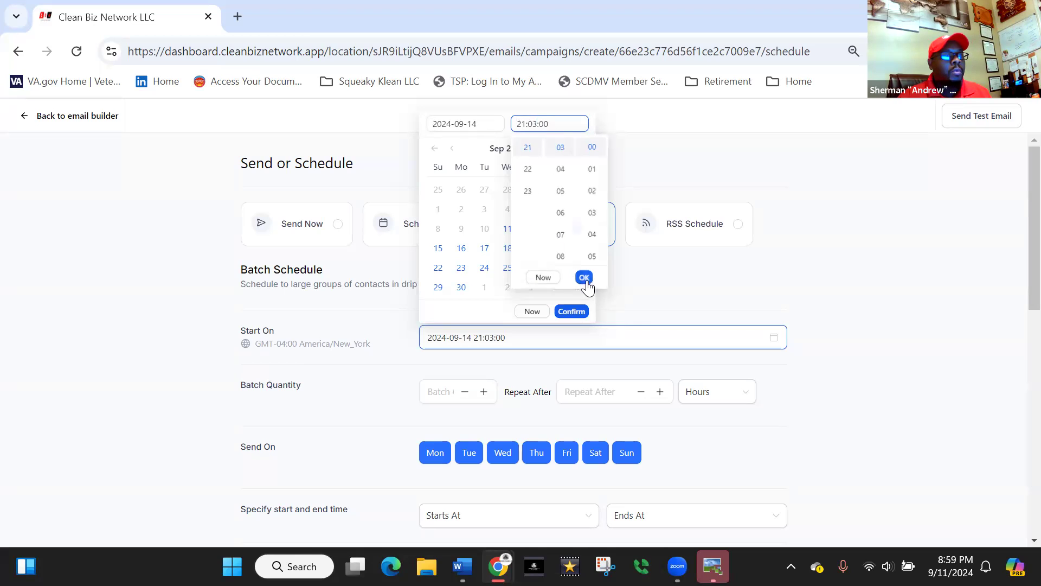
- Set the batch schedule's start time to 12:00:00 by choosing hour 12 and minute 00, and confirm it
{"action": "left_click", "coordinate": [535, 123]}
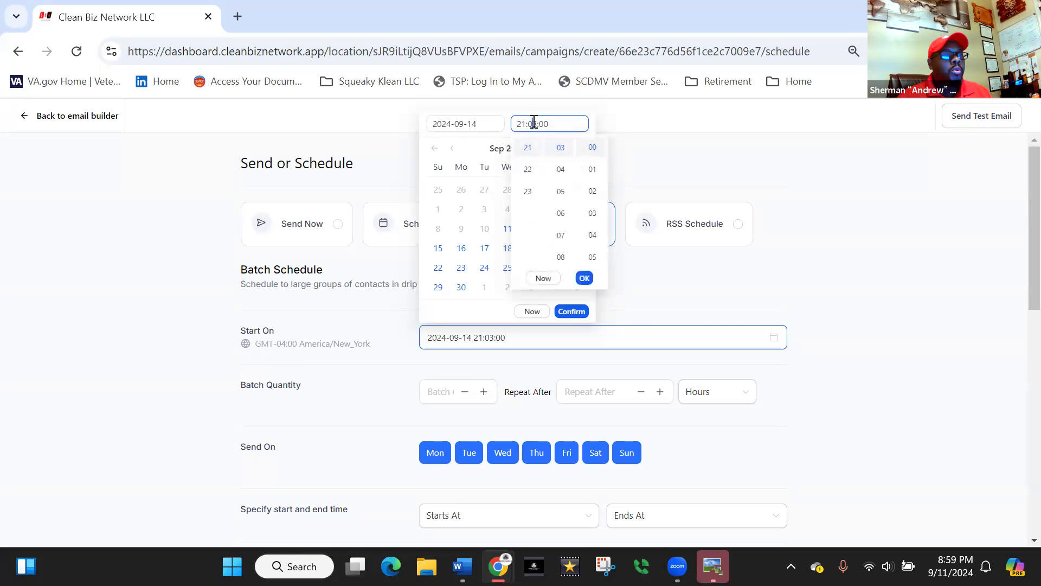
{"action": "scroll", "coordinate": [536, 173], "scroll_direction": "up", "scroll_amount": 3}
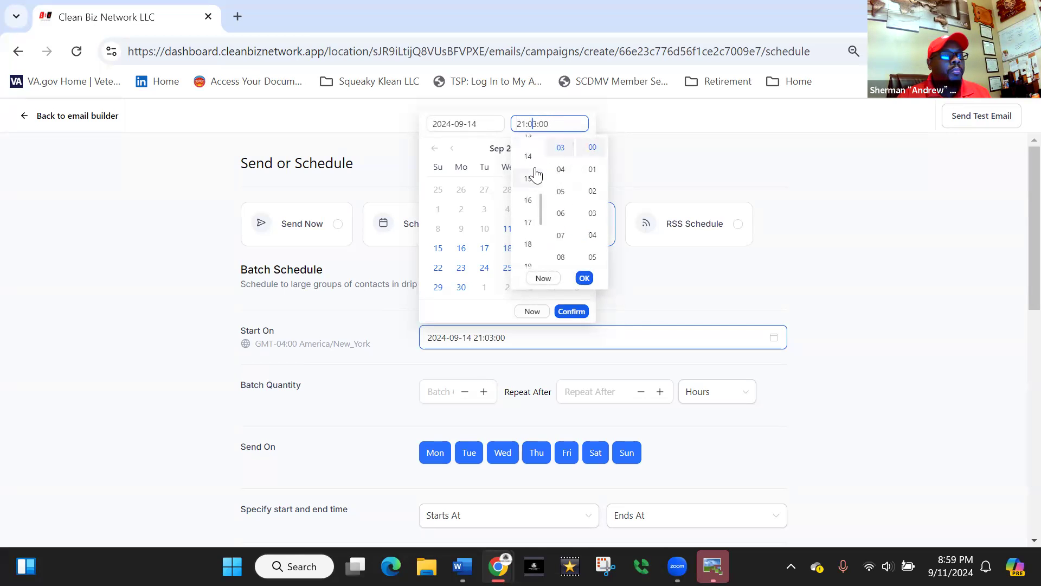
{"action": "scroll", "coordinate": [529, 179], "scroll_direction": "up", "scroll_amount": 3}
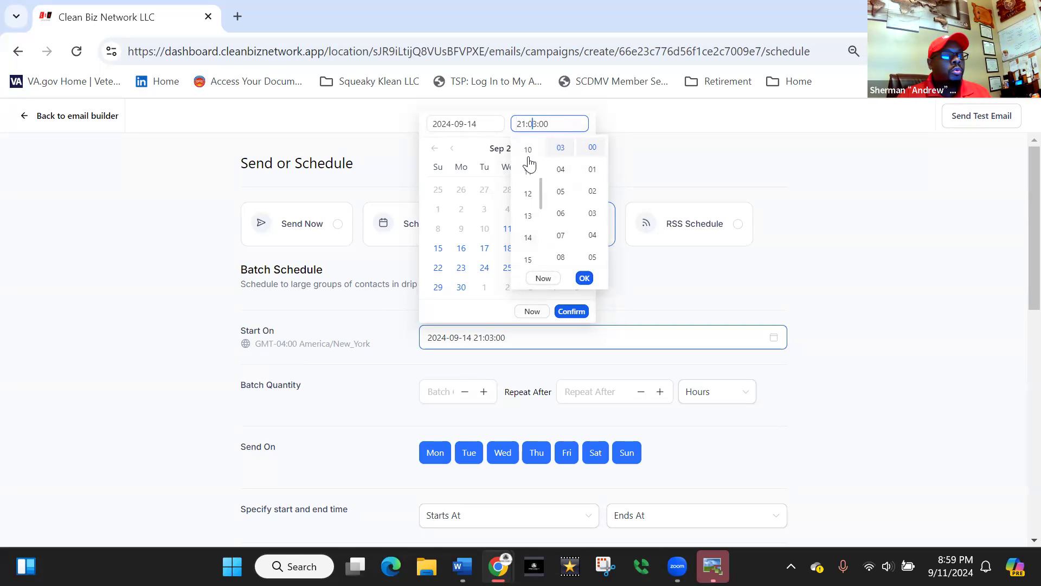
{"action": "left_click", "coordinate": [524, 195]}
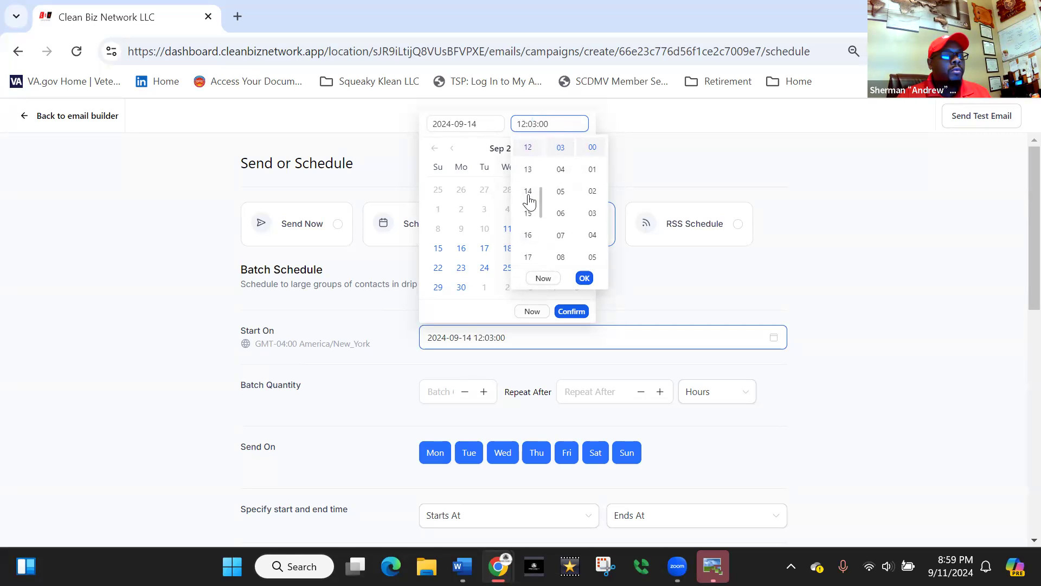
{"action": "scroll", "coordinate": [561, 154], "scroll_direction": "up", "scroll_amount": 2}
{"action": "left_click", "coordinate": [560, 152]}
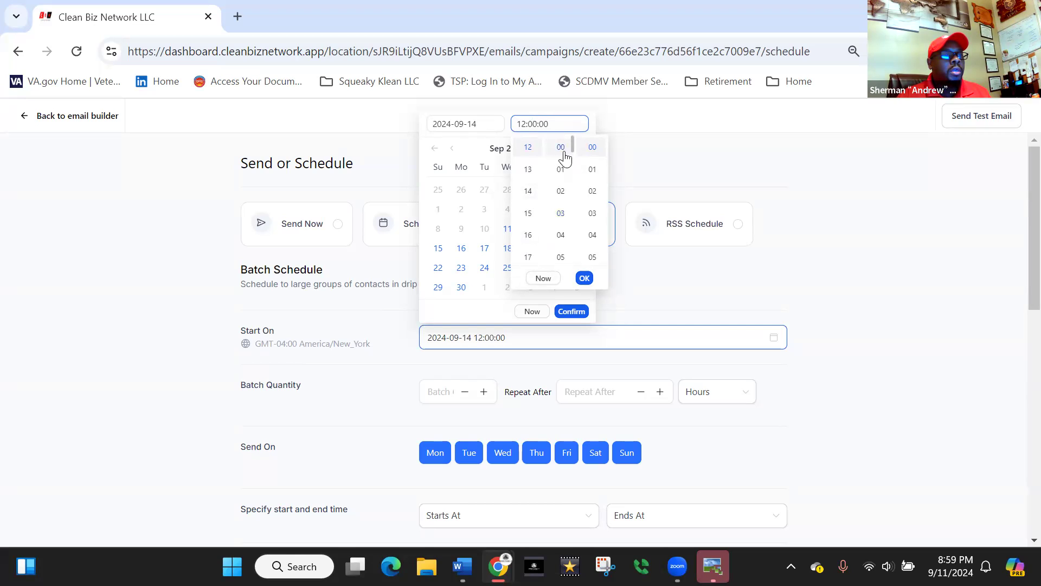
{"action": "left_click", "coordinate": [584, 278]}
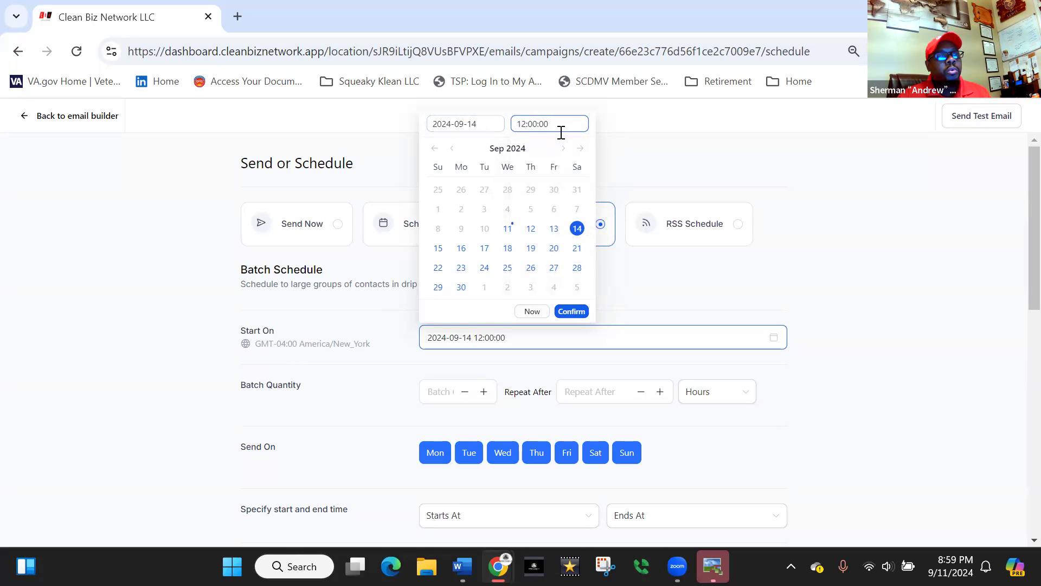
{"action": "left_click", "coordinate": [580, 315]}
{"action": "left_click_drag", "start_coordinate": [511, 338], "coordinate": [428, 336]}
{"action": "left_click", "coordinate": [676, 307]}
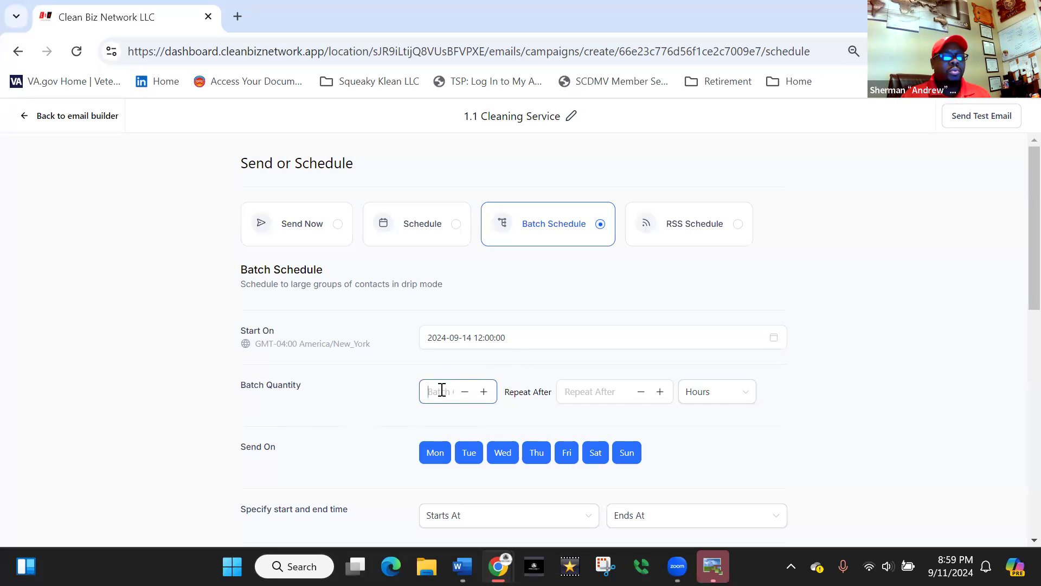
- Set the batch quantity to 150 and have batches repeat after 1 hour
{"action": "type", "text": "15"}
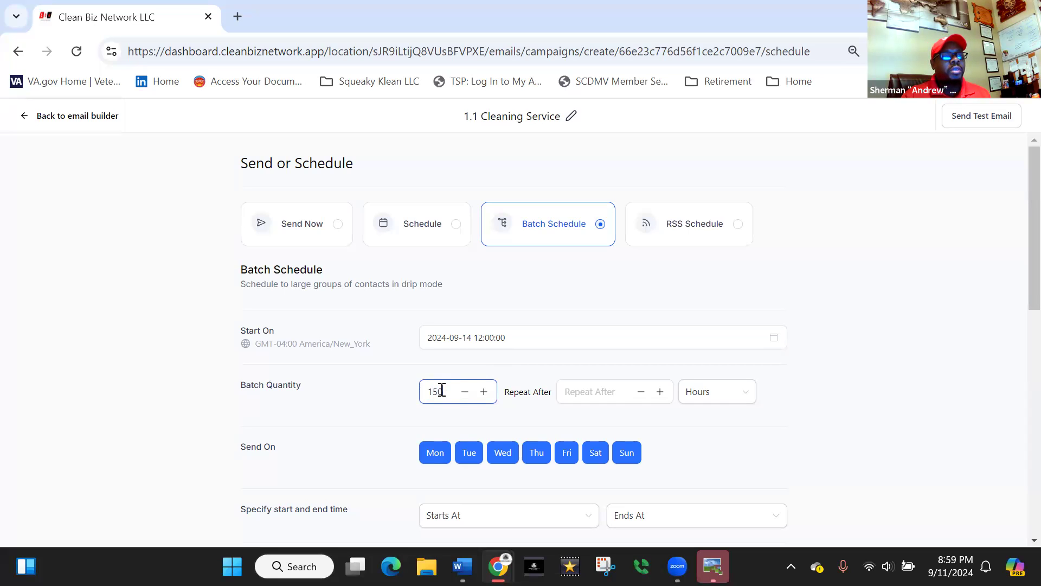
{"action": "type", "text": "0"}
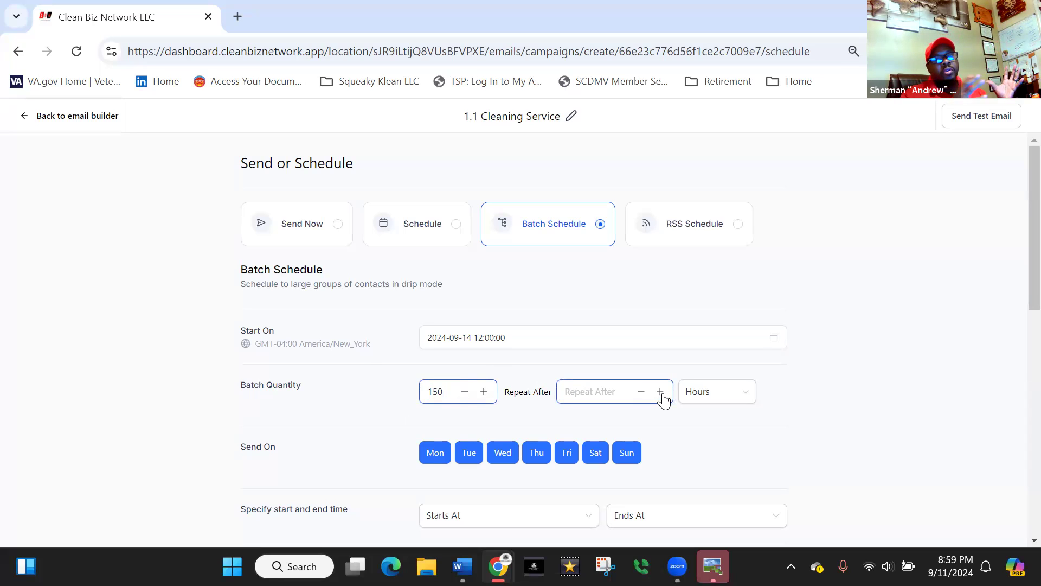
{"action": "left_click", "coordinate": [597, 393]}
{"action": "type", "text": "1"}
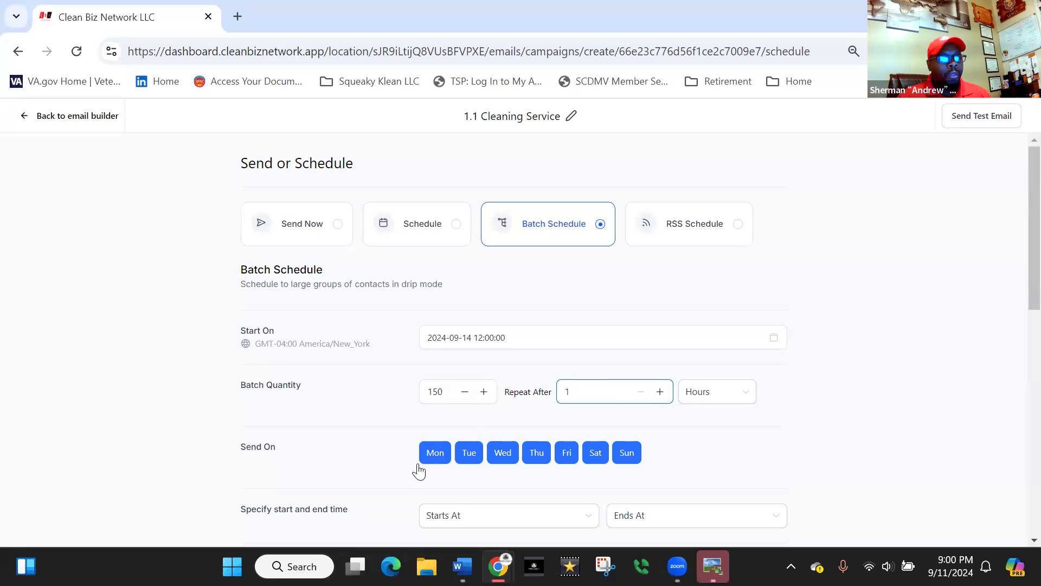
- Turn off Monday, Tuesday and Wednesday as sending days and turn all three back on
{"action": "scroll", "coordinate": [421, 420], "scroll_direction": "down", "scroll_amount": 3}
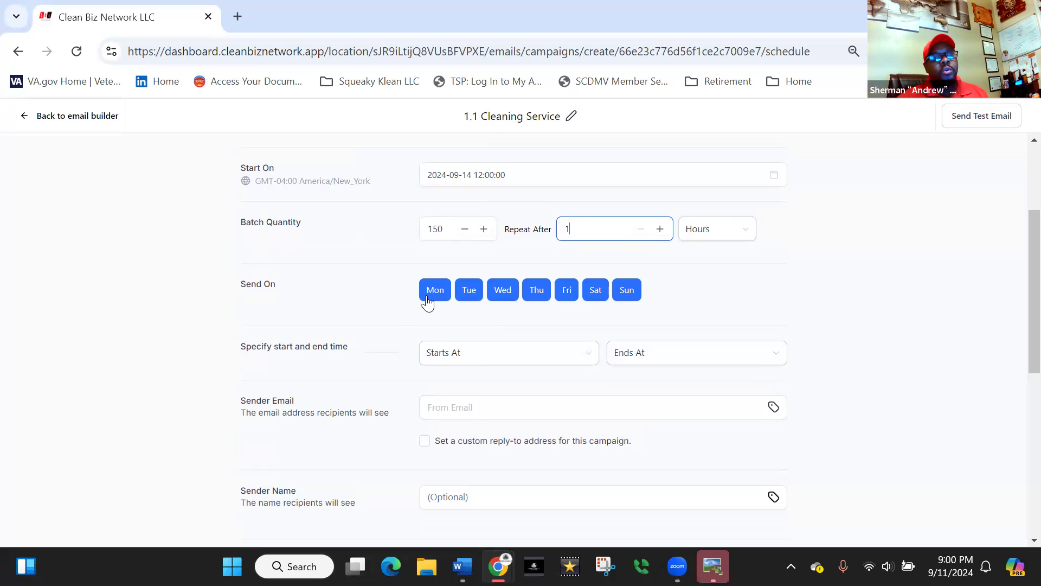
{"action": "left_click", "coordinate": [436, 294]}
{"action": "left_click", "coordinate": [467, 291]}
{"action": "left_click", "coordinate": [493, 292]}
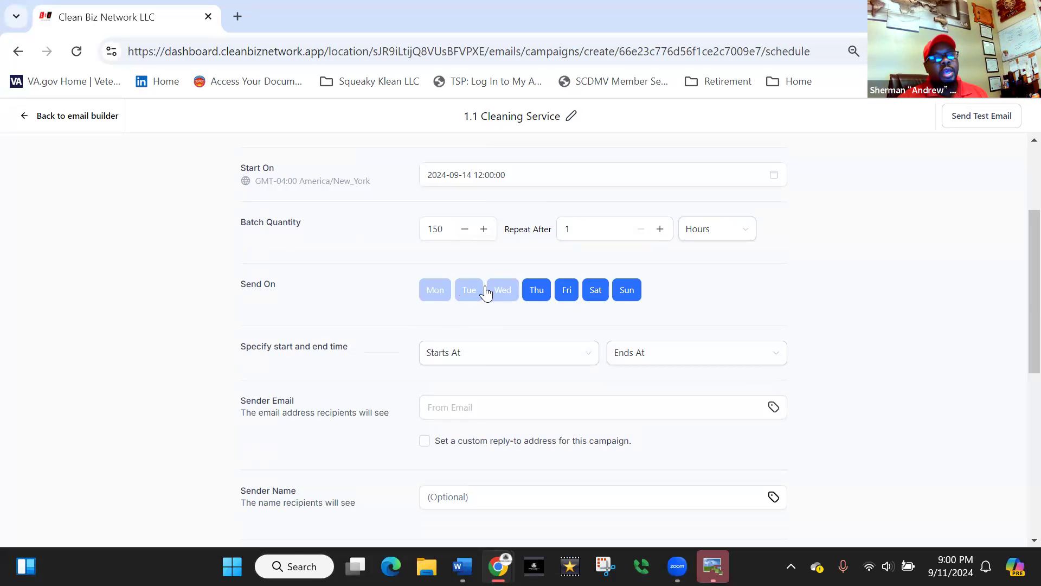
{"action": "left_click", "coordinate": [467, 293]}
{"action": "left_click", "coordinate": [441, 296]}
{"action": "left_click", "coordinate": [495, 289]}
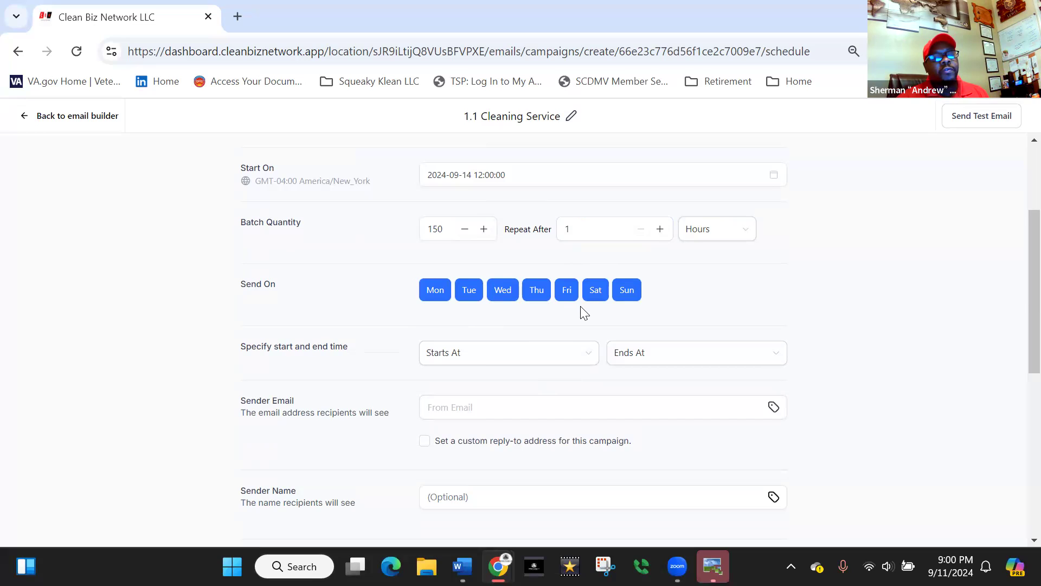
{"action": "left_click", "coordinate": [427, 230]}
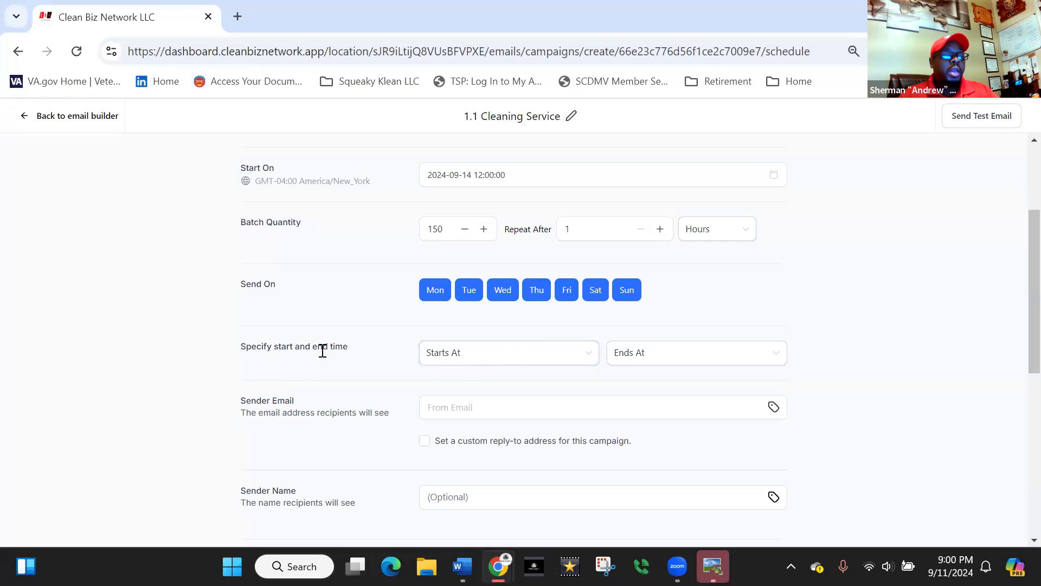
- Set the daily sending window to start at 12:00 PM
{"action": "left_click", "coordinate": [585, 358]}
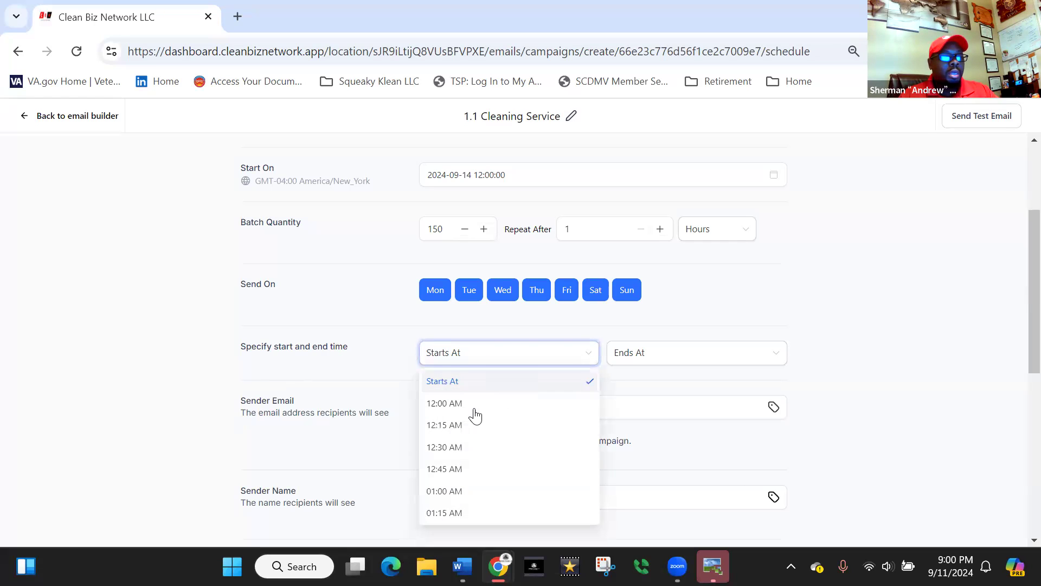
{"action": "scroll", "coordinate": [482, 431], "scroll_direction": "down", "scroll_amount": 10}
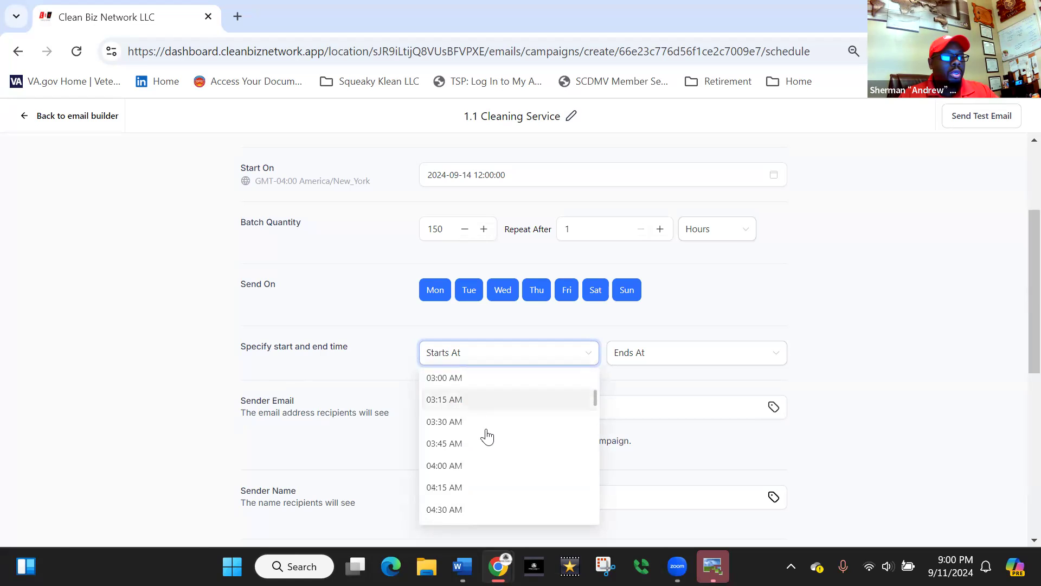
{"action": "scroll", "coordinate": [493, 441], "scroll_direction": "down", "scroll_amount": 12}
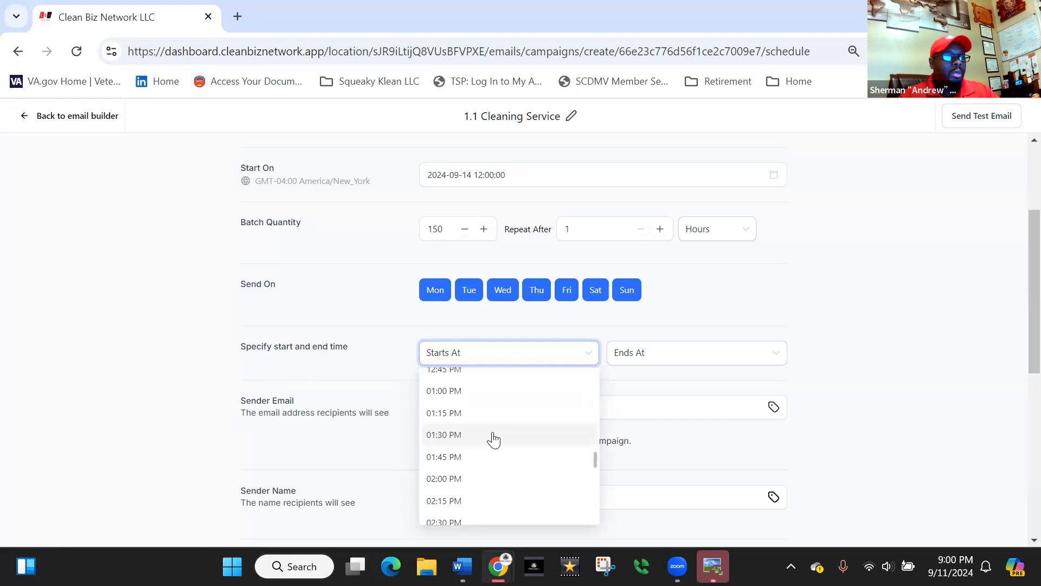
{"action": "scroll", "coordinate": [465, 423], "scroll_direction": "up", "scroll_amount": 4}
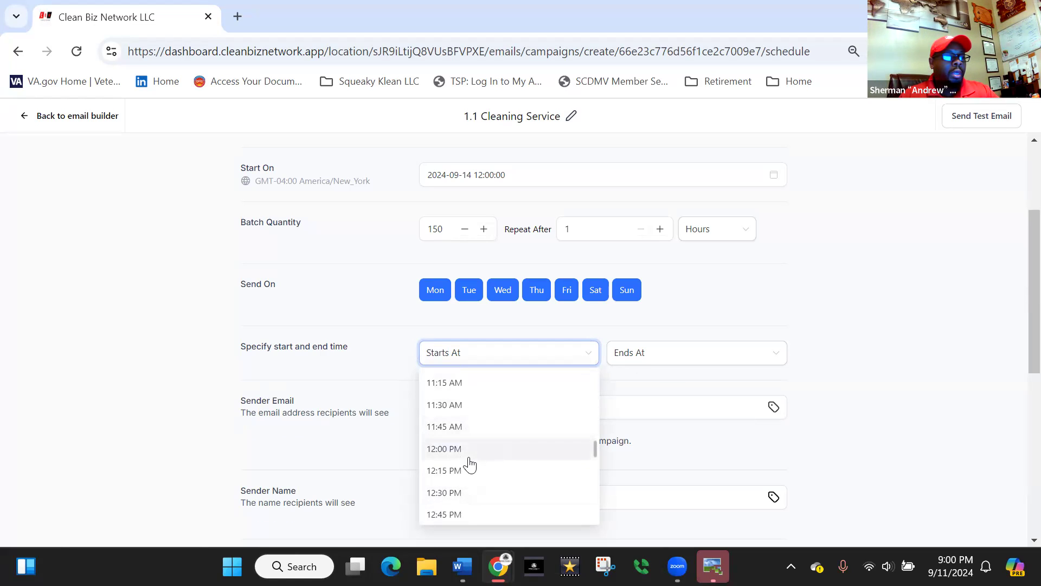
{"action": "left_click", "coordinate": [469, 451]}
- Set the daily sending window to end at 02:00 PM
{"action": "left_click", "coordinate": [662, 360]}
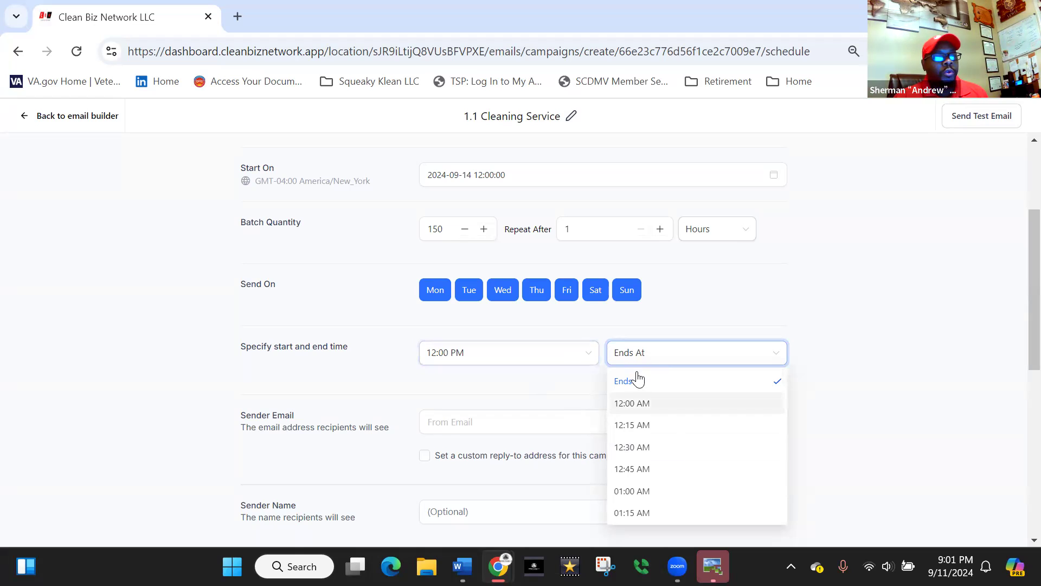
{"action": "scroll", "coordinate": [646, 465], "scroll_direction": "down", "scroll_amount": 1}
{"action": "scroll", "coordinate": [647, 467], "scroll_direction": "down", "scroll_amount": 3}
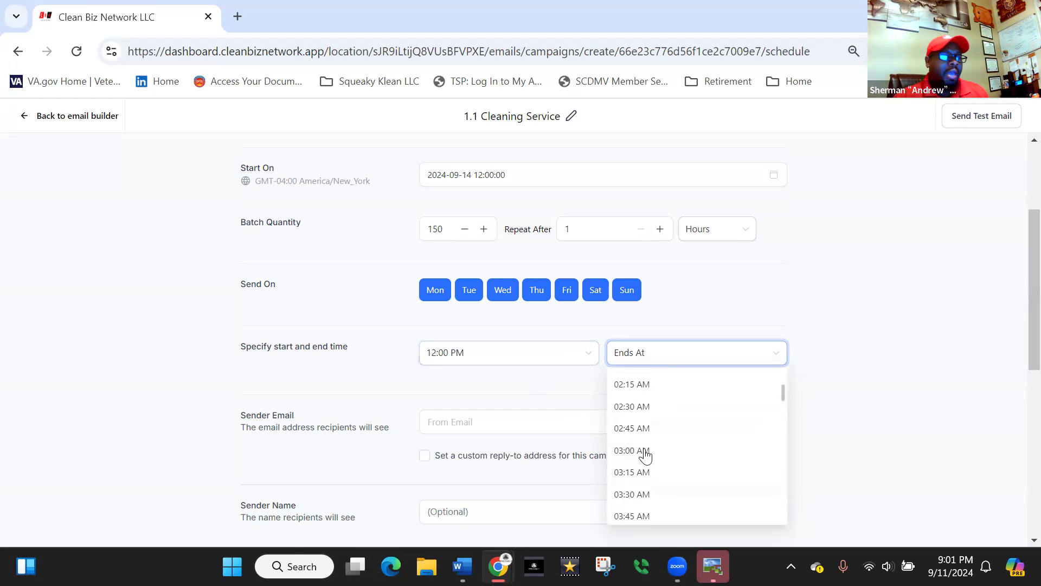
{"action": "scroll", "coordinate": [656, 448], "scroll_direction": "down", "scroll_amount": 5}
{"action": "scroll", "coordinate": [657, 448], "scroll_direction": "down", "scroll_amount": 5}
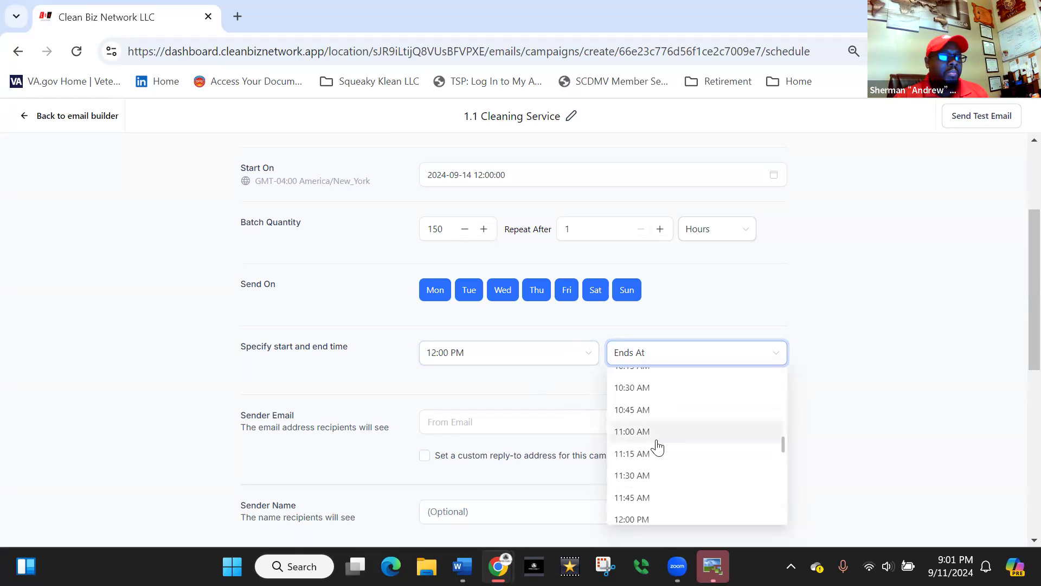
{"action": "scroll", "coordinate": [657, 448], "scroll_direction": "down", "scroll_amount": 3}
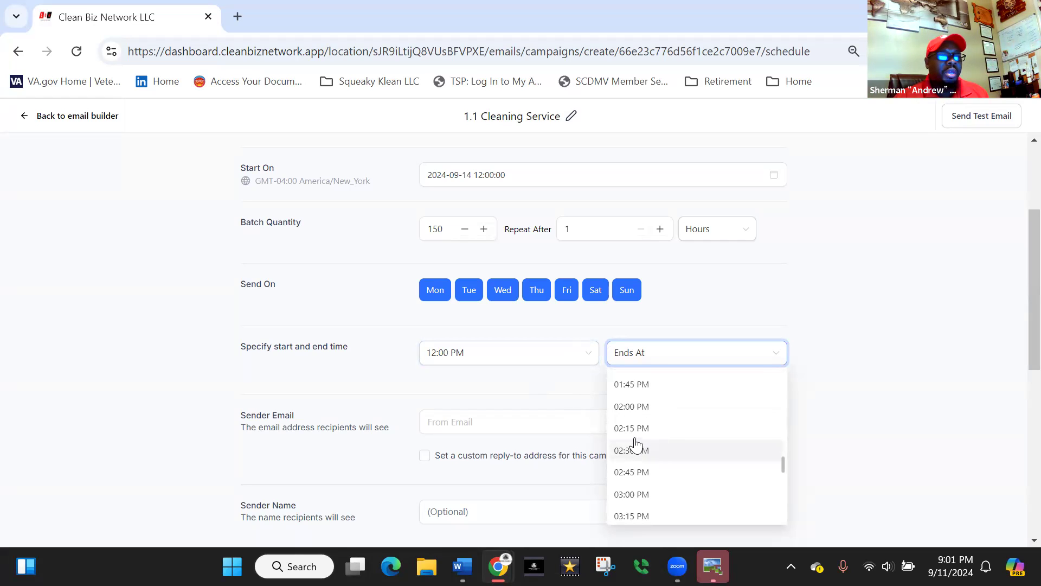
{"action": "left_click", "coordinate": [631, 412]}
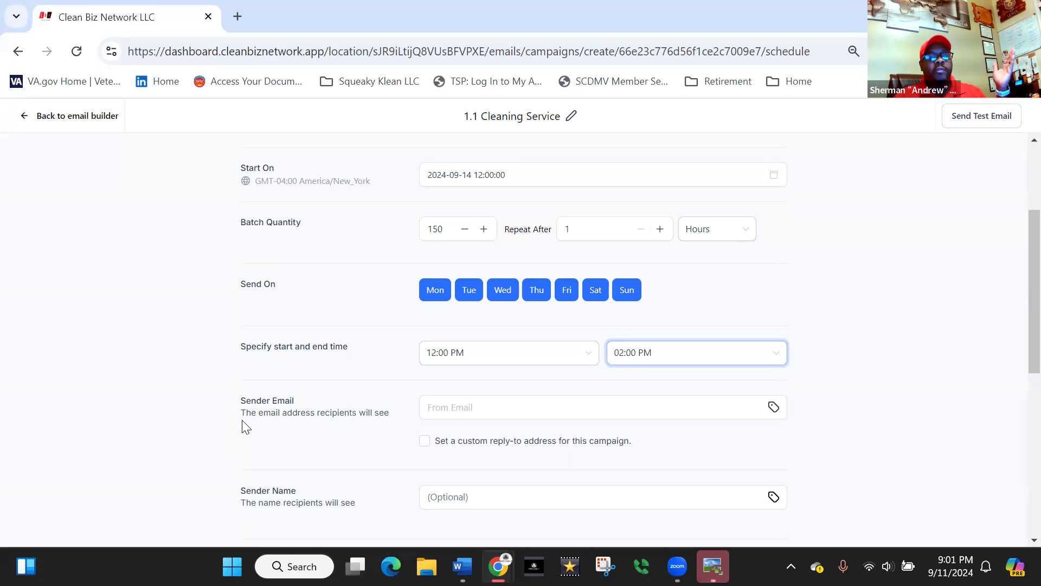
- Fill the sender email with the user's Email custom value
{"action": "left_click", "coordinate": [774, 408]}
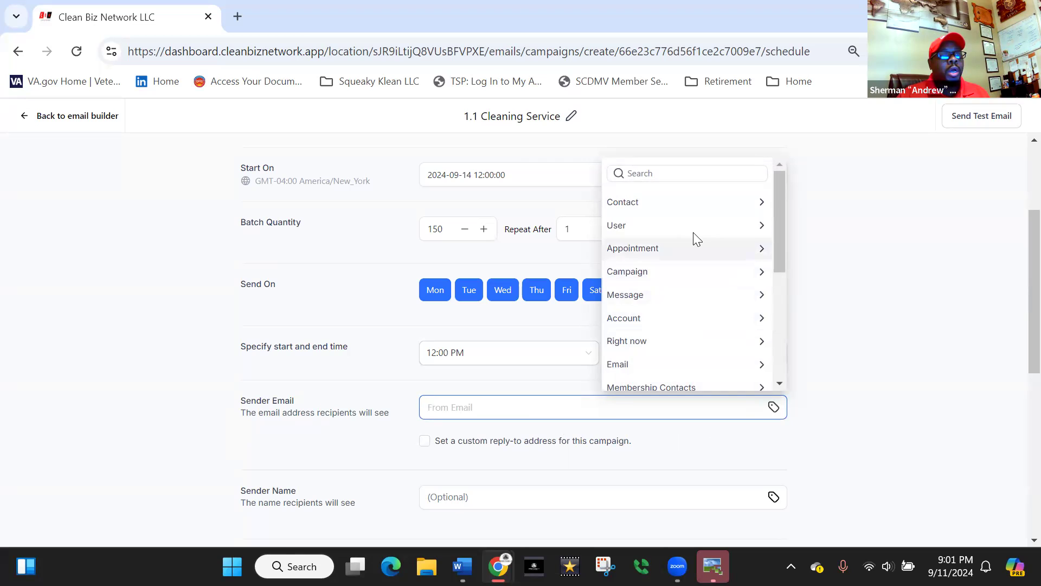
{"action": "left_click", "coordinate": [762, 226]}
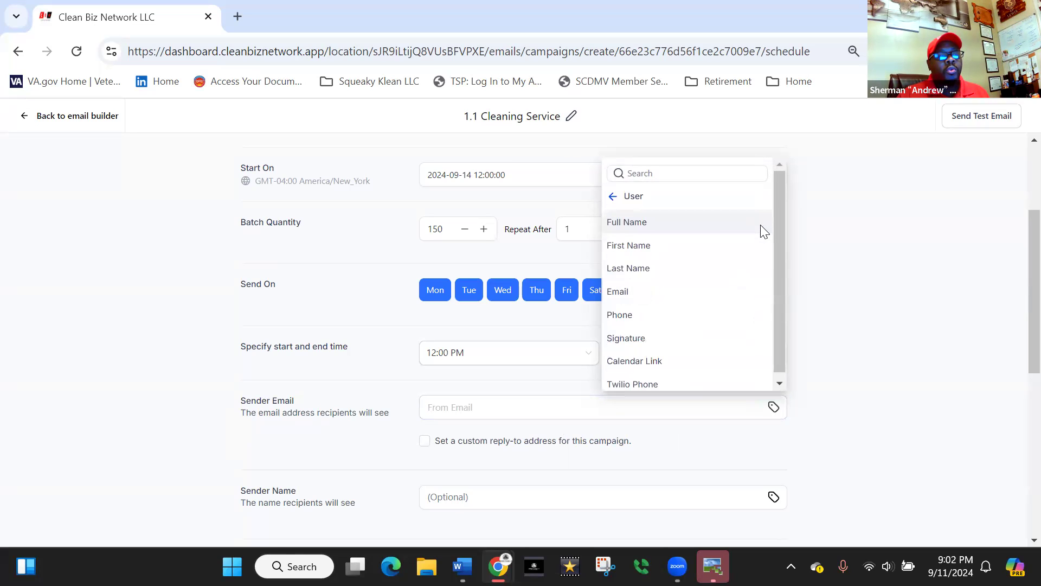
{"action": "left_click", "coordinate": [634, 293]}
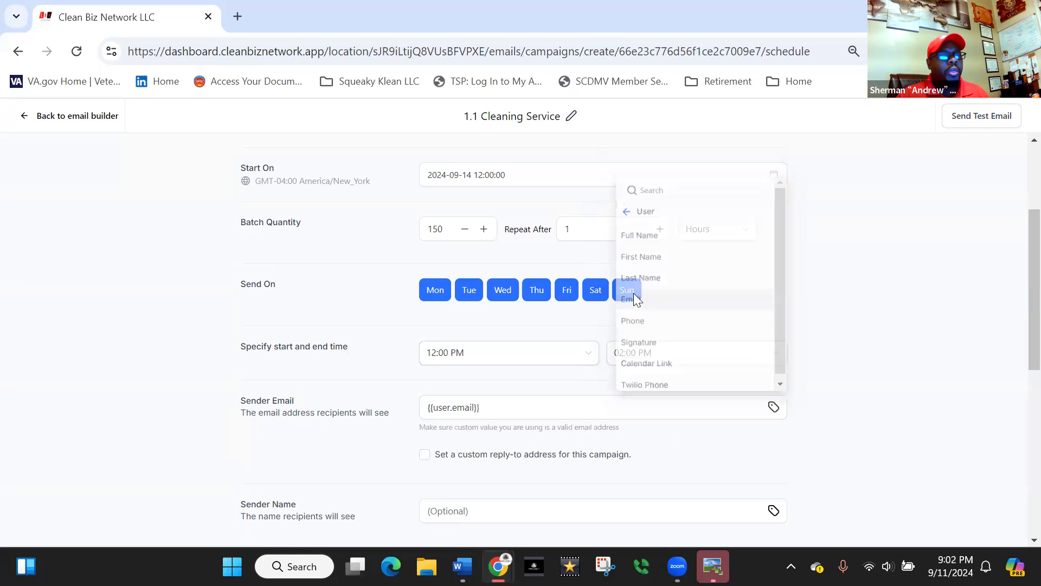
- Replace the custom value in the sender email with the company's admin email address
{"action": "left_click", "coordinate": [634, 408]}
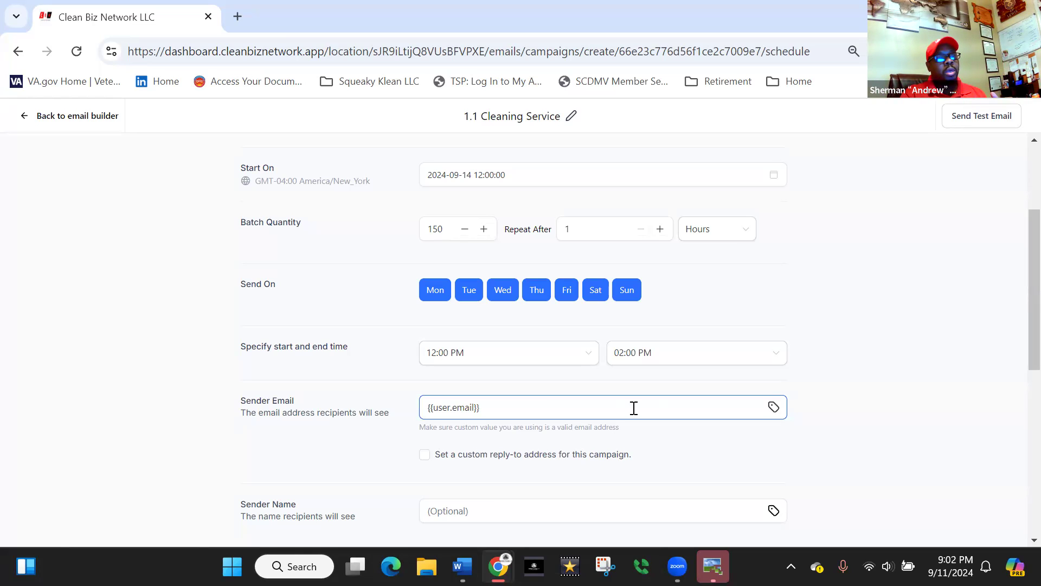
{"action": "left_click_drag", "start_coordinate": [537, 418], "coordinate": [402, 426]}
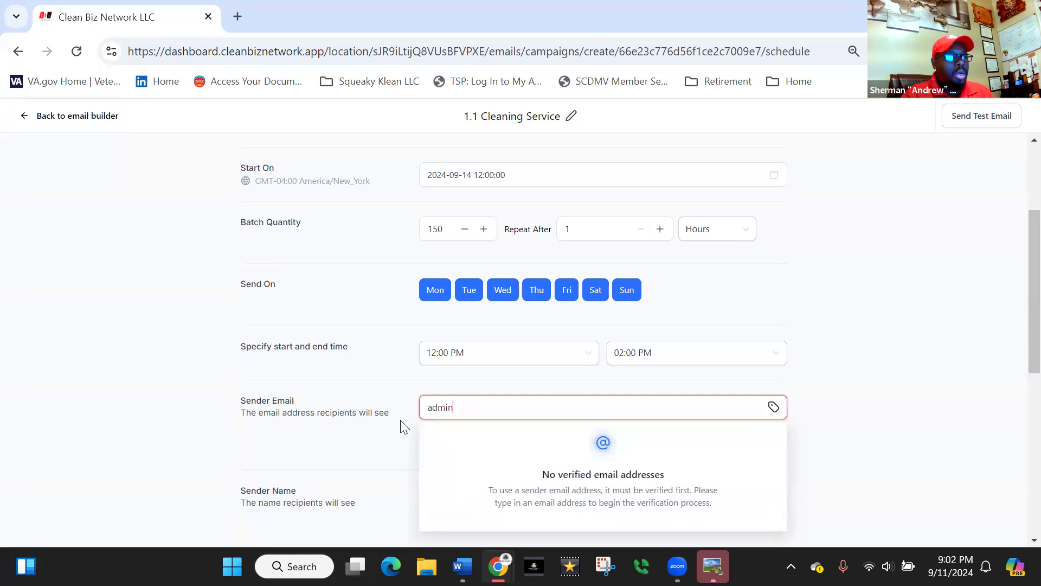
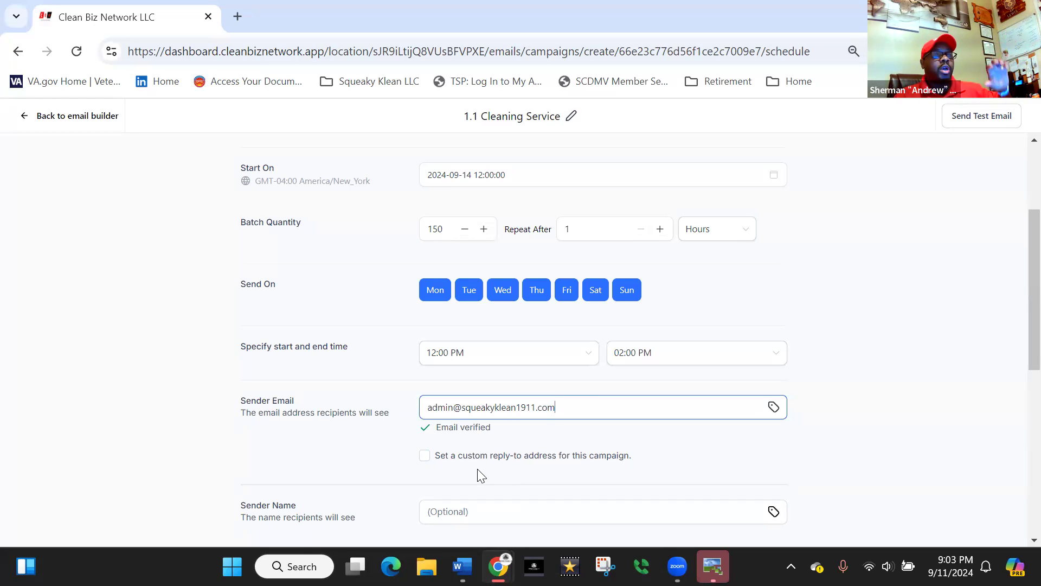
- Enter Squeaky Klean LLC as the sender name recipients see
{"action": "scroll", "coordinate": [390, 351], "scroll_direction": "down", "scroll_amount": 3}
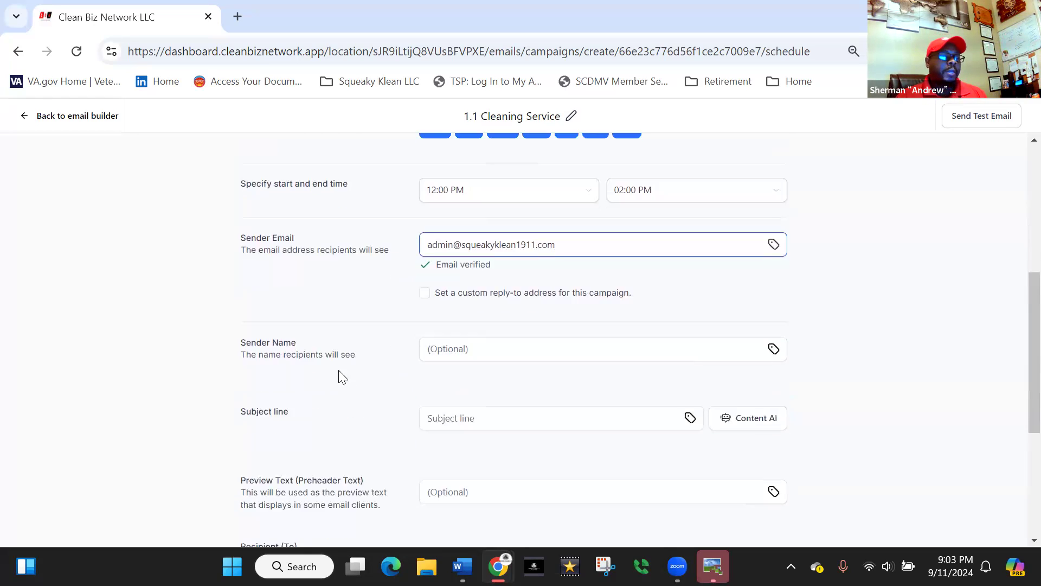
{"action": "left_click", "coordinate": [485, 347]}
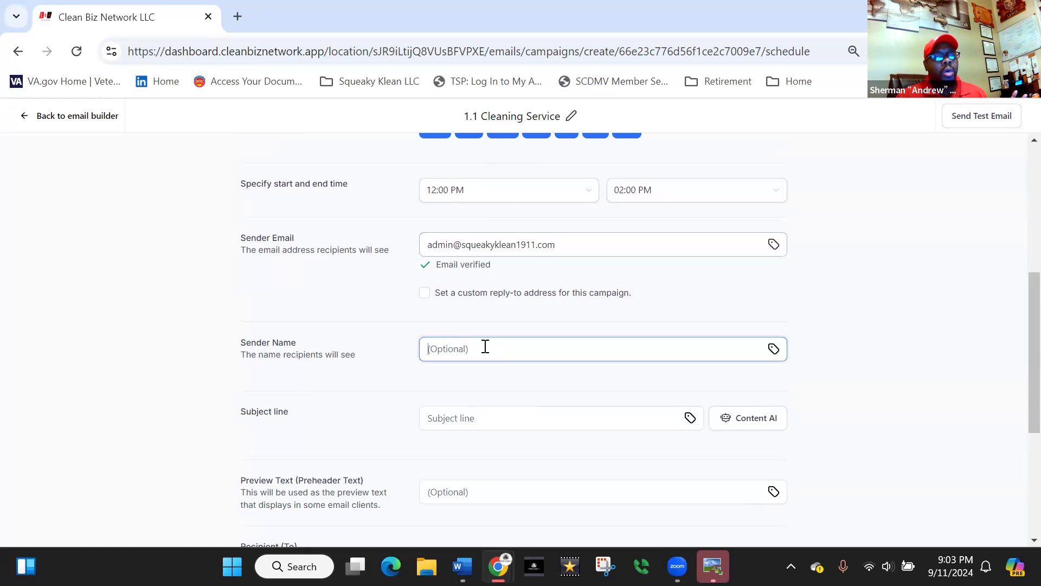
{"action": "type", "text": "S"}
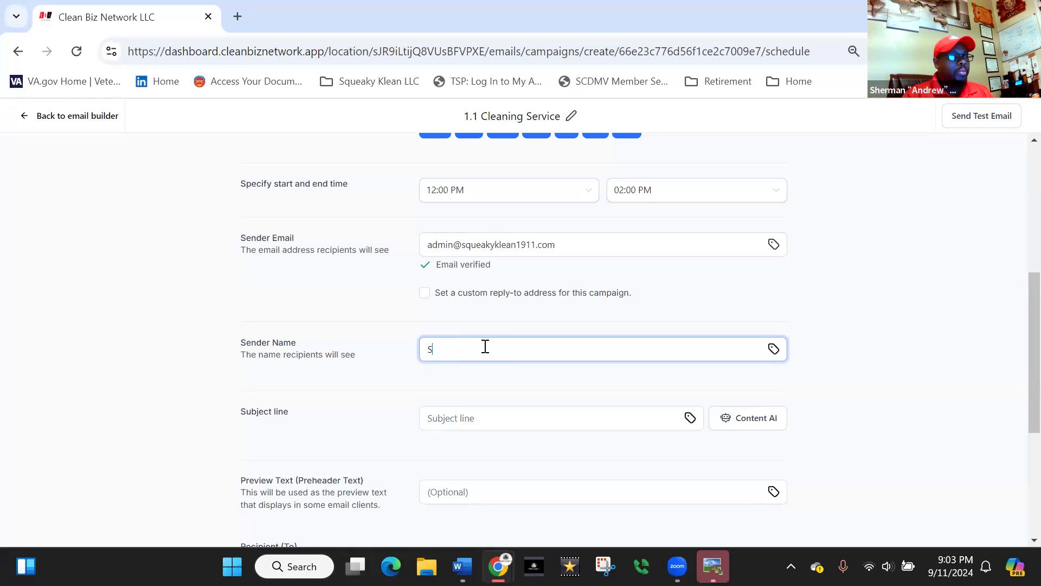
{"action": "type", "text": "queaky Klean LLC"}
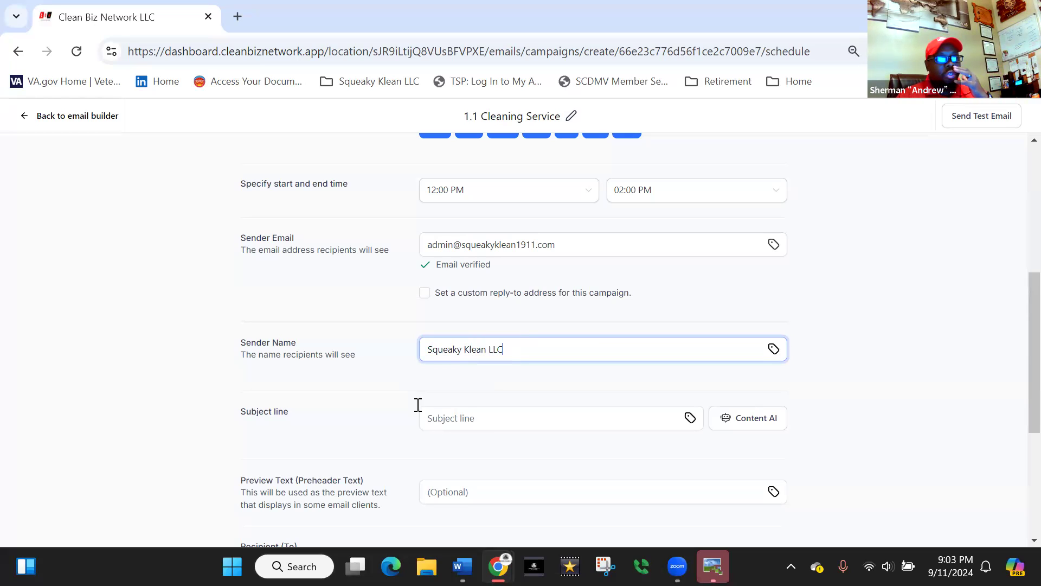
- Enter Columbia Most Trusted Cleaning Company as the campaign's subject line
{"action": "left_click", "coordinate": [481, 418]}
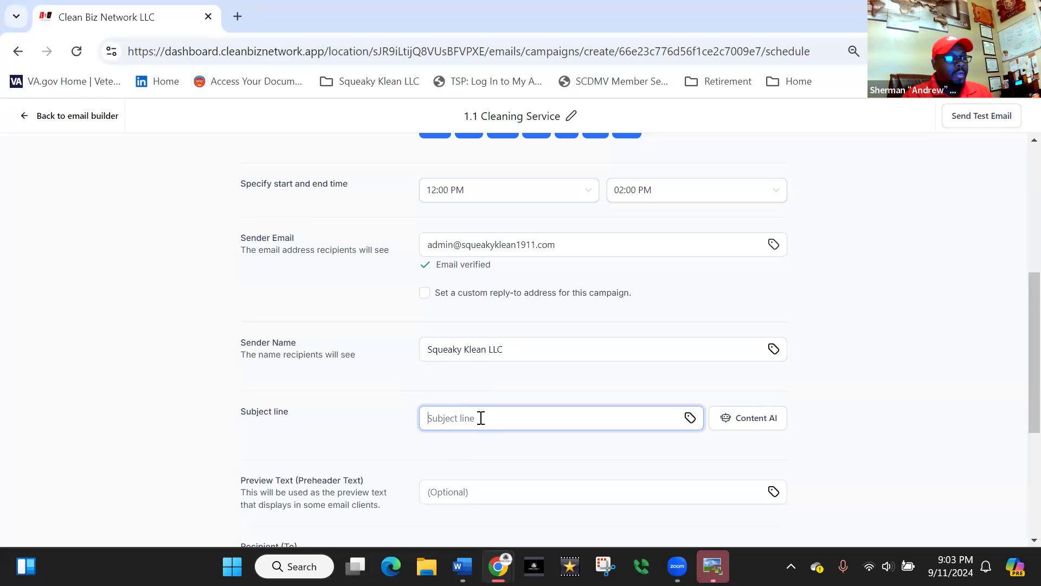
{"action": "type", "text": "Colum"}
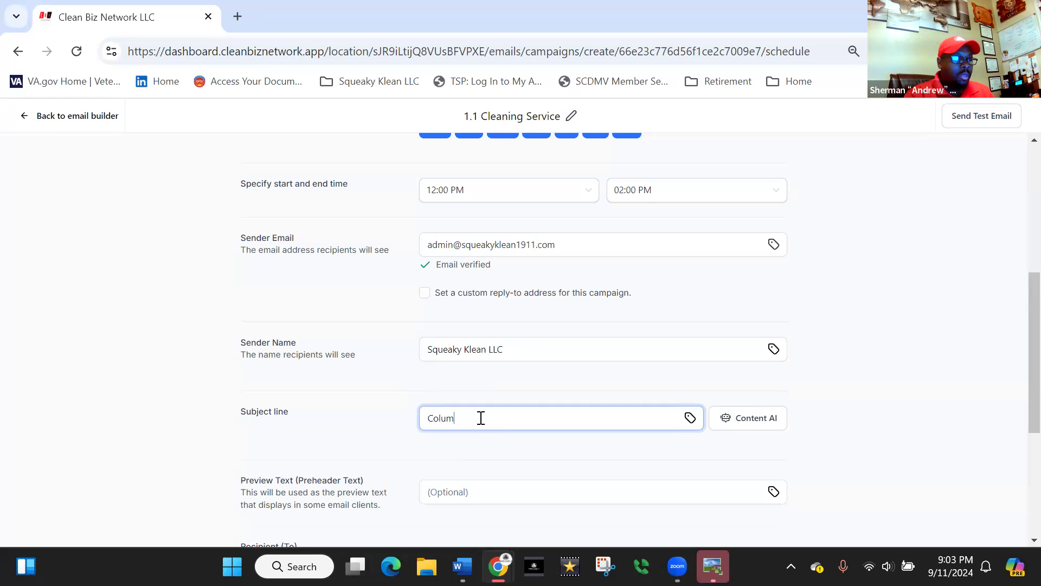
{"action": "type", "text": "bias"}
{"action": "key", "text": "BackSpace"}
{"action": "key", "text": "BackSpace"}
{"action": "key", "text": "BackSpace"}
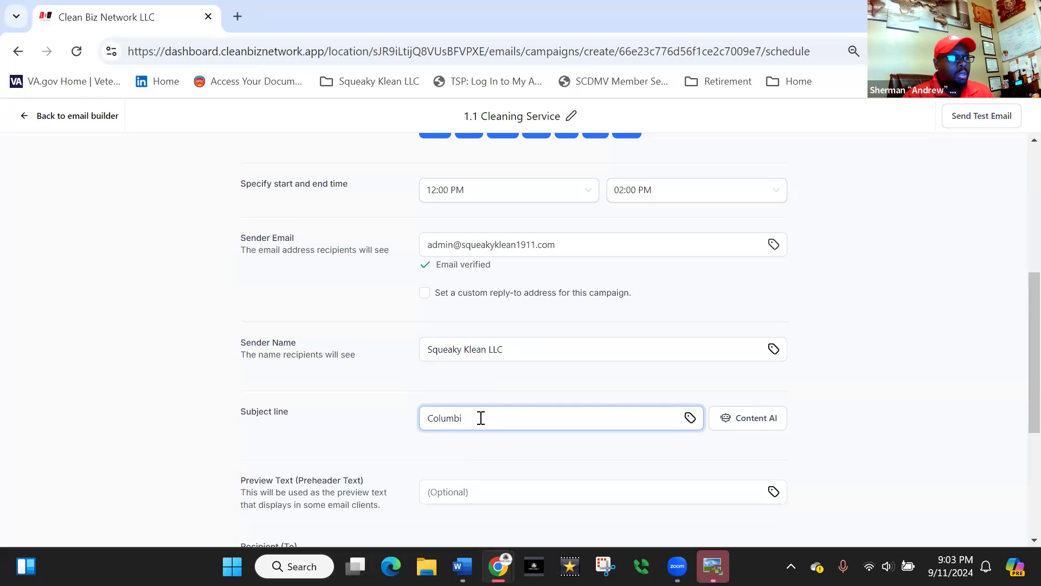
{"action": "type", "text": "a;s"}
{"action": "key", "text": "BackSpace"}
{"action": "key", "text": "BackSpace"}
{"action": "key", "text": "BackSpace"}
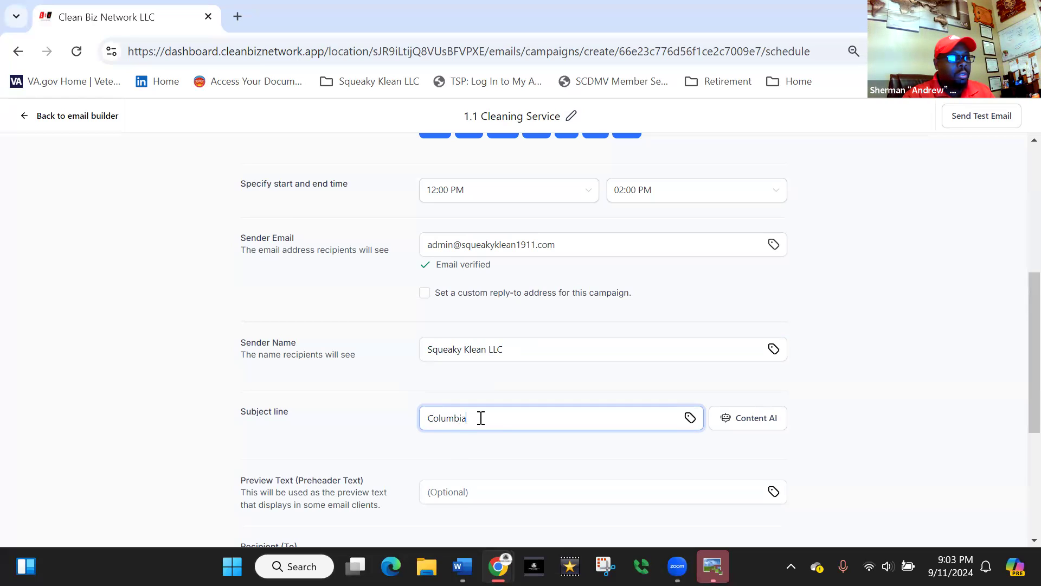
{"action": "type", "text": "Most"}
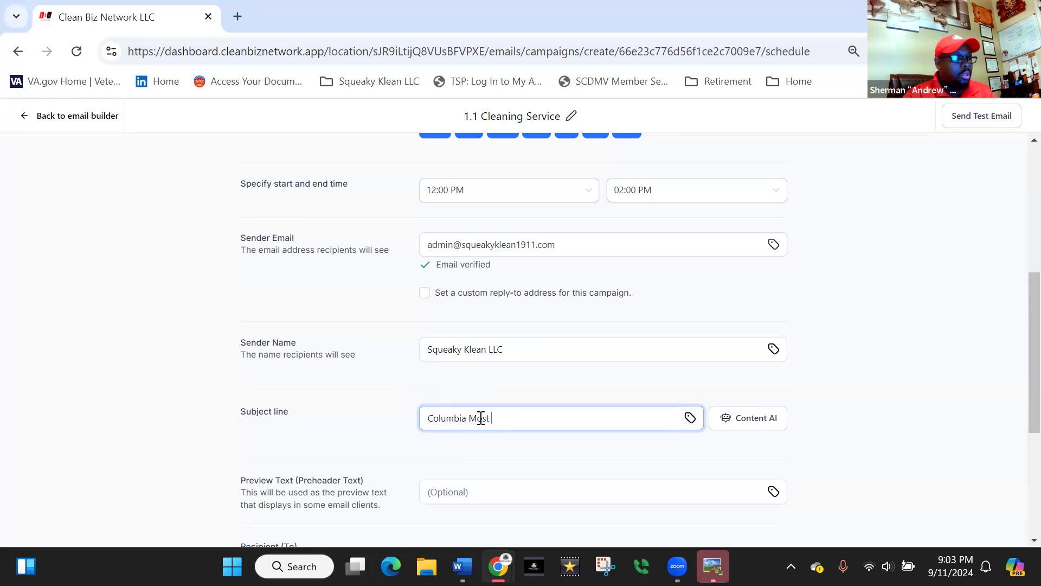
{"action": "type", "text": " Tr"}
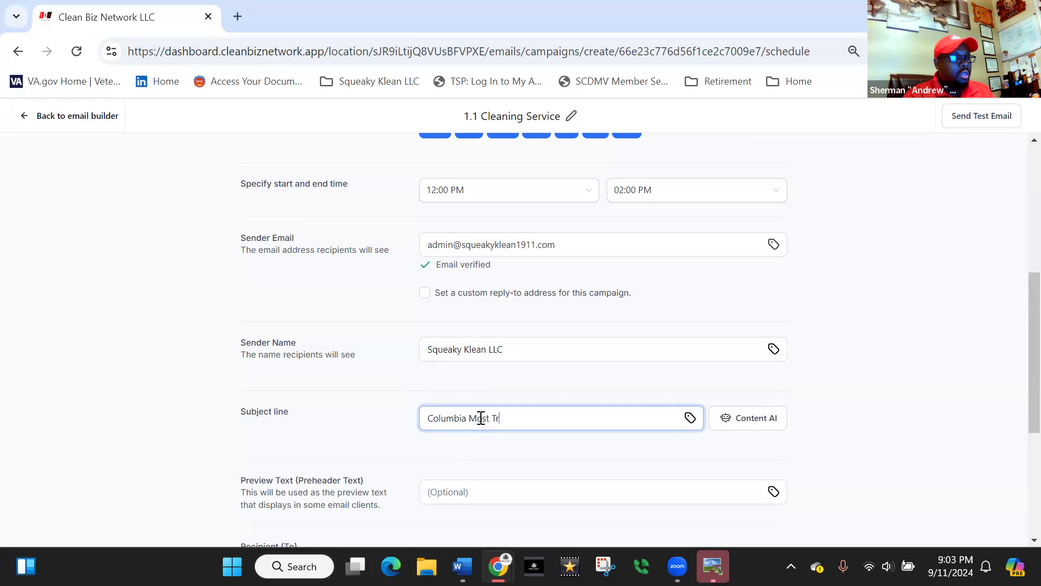
{"action": "type", "text": "usted C"}
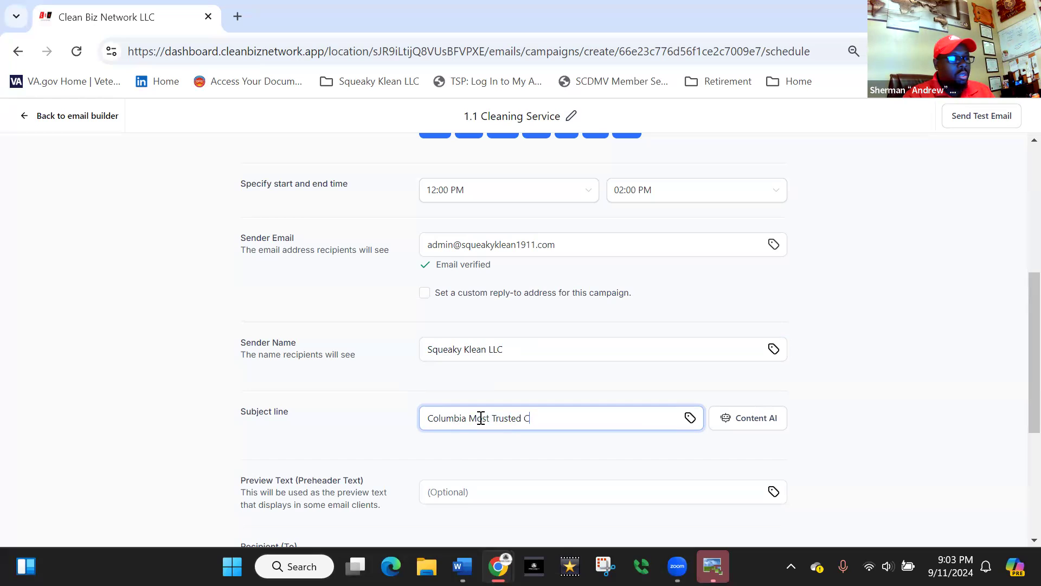
{"action": "type", "text": "leaning Comapny"}
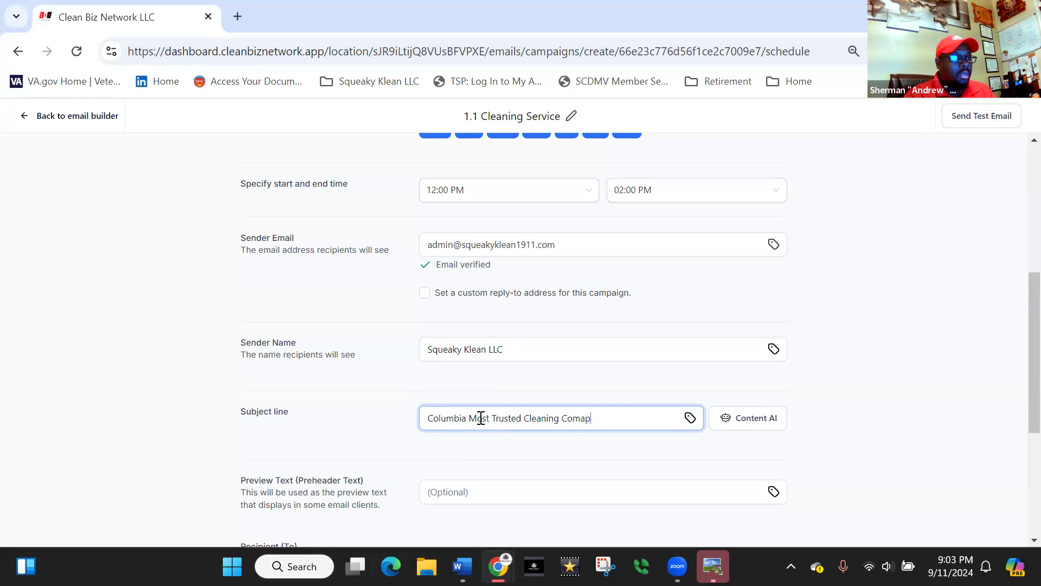
{"action": "key", "text": "BackSpace"}
{"action": "key", "text": "BackSpace"}
{"action": "key", "text": "BackSpace"}
{"action": "key", "text": "BackSpace"}
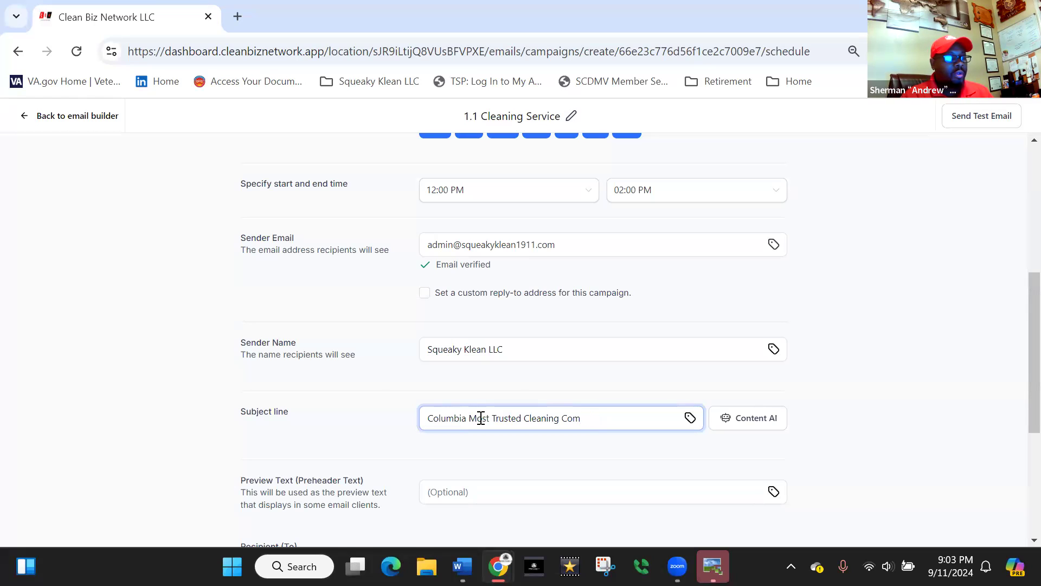
{"action": "type", "text": "pany"}
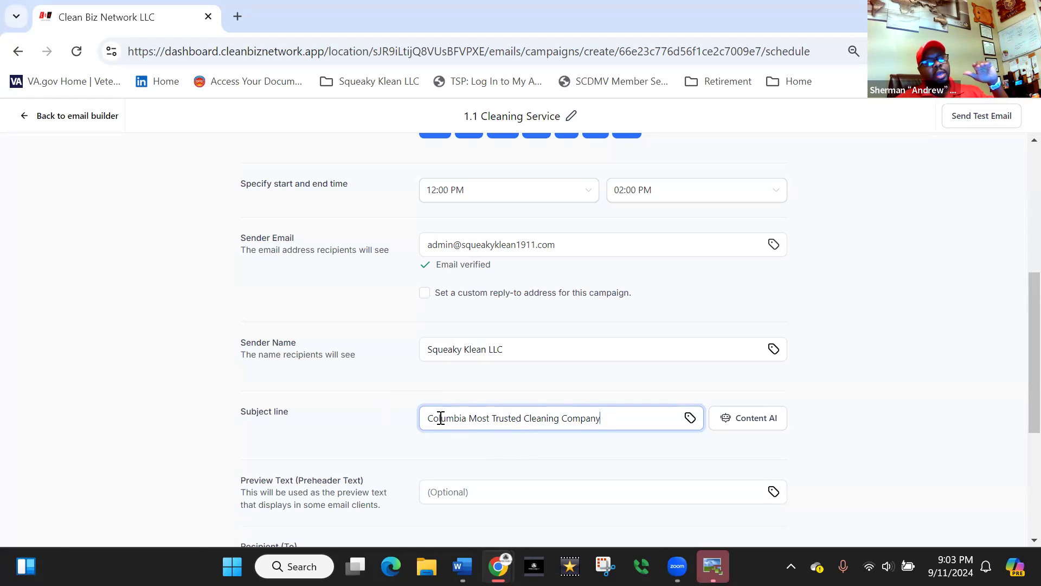
{"action": "left_click", "coordinate": [470, 416]}
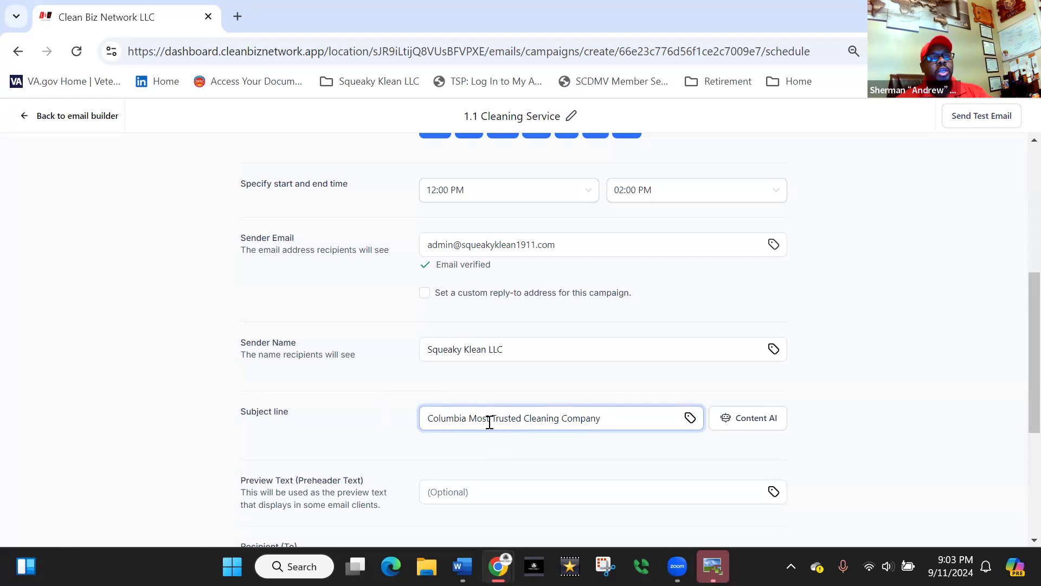
{"action": "scroll", "coordinate": [434, 374], "scroll_direction": "down", "scroll_amount": 3}
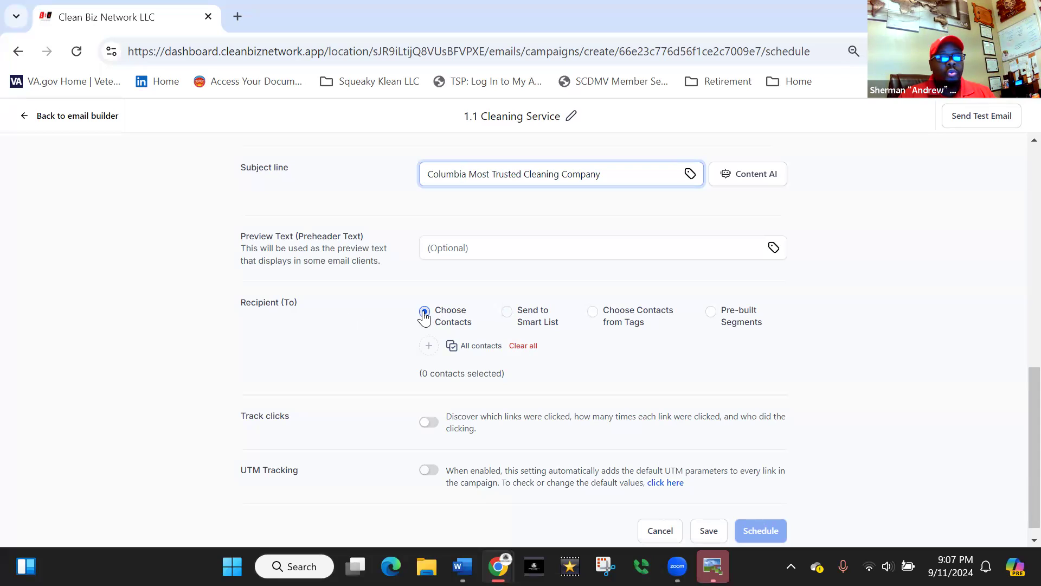
{"action": "left_click", "coordinate": [429, 347]}
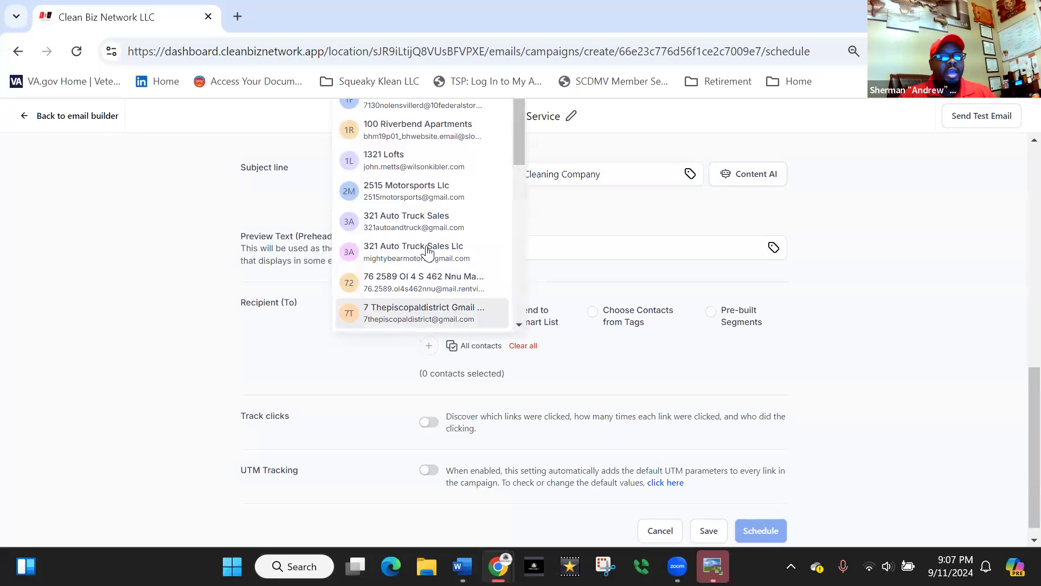
{"action": "left_click", "coordinate": [169, 361]}
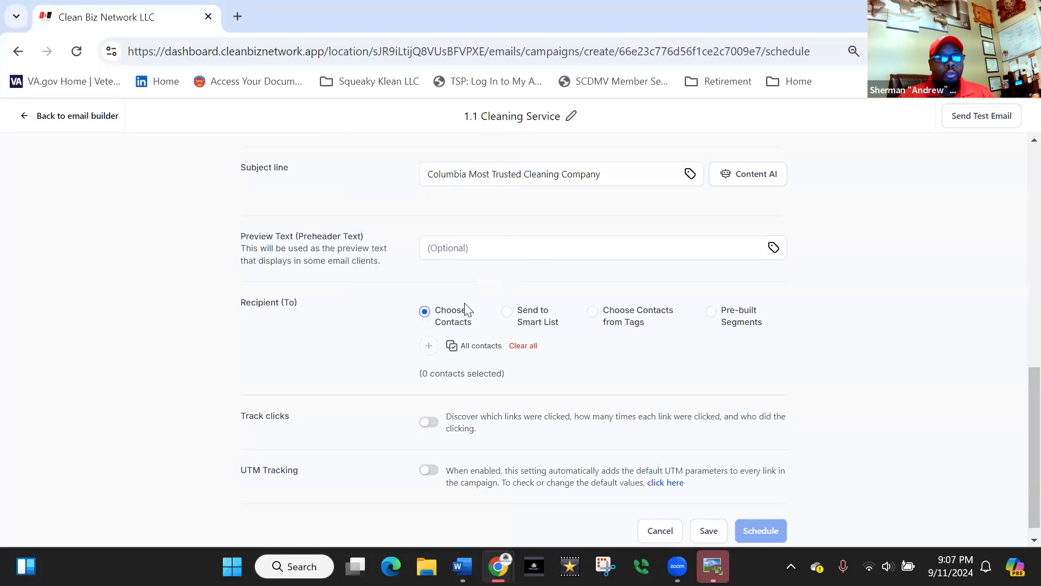
- Send the campaign to a smart list, picking the property management email list as recipients
{"action": "left_click", "coordinate": [508, 312]}
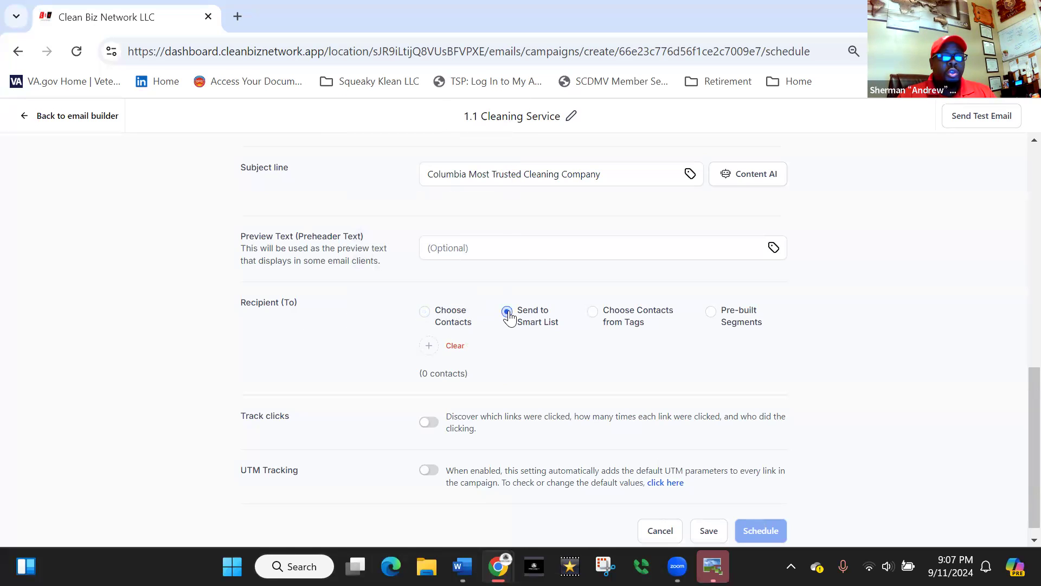
{"action": "left_click", "coordinate": [425, 350]}
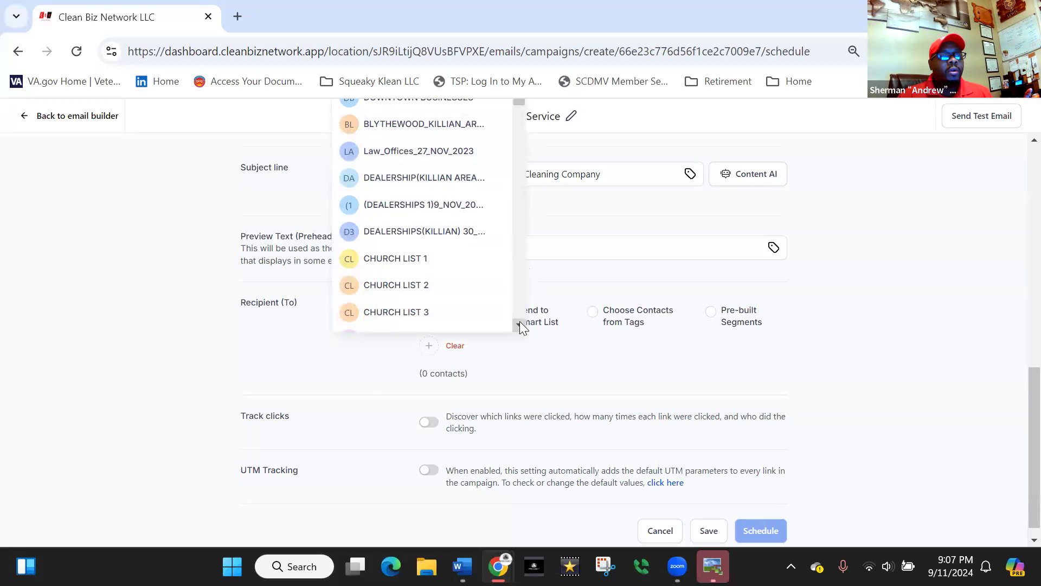
{"action": "left_click_drag", "start_coordinate": [520, 324], "coordinate": [514, 315]}
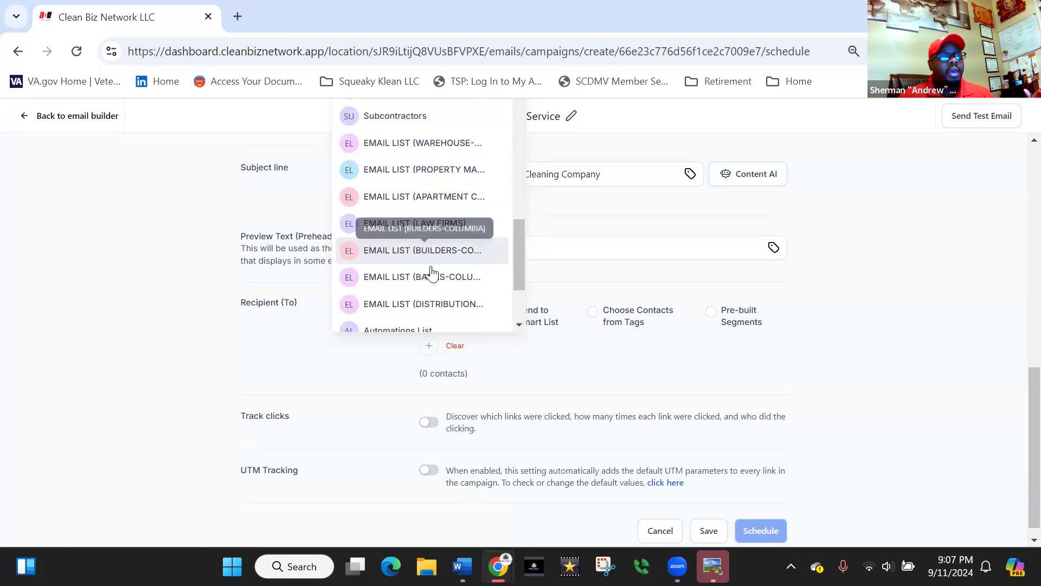
{"action": "left_click", "coordinate": [428, 172]}
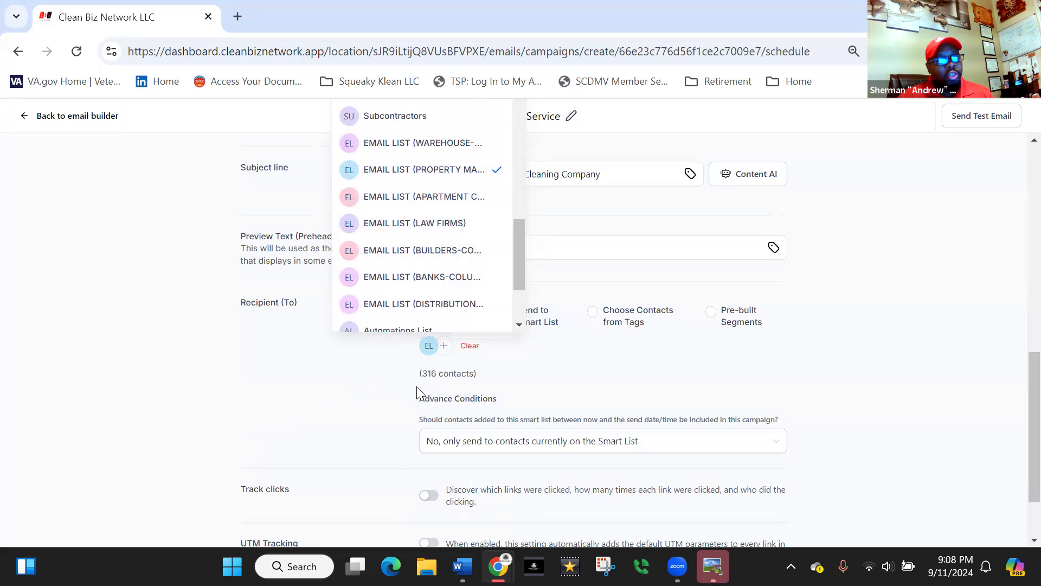
{"action": "left_click", "coordinate": [501, 378]}
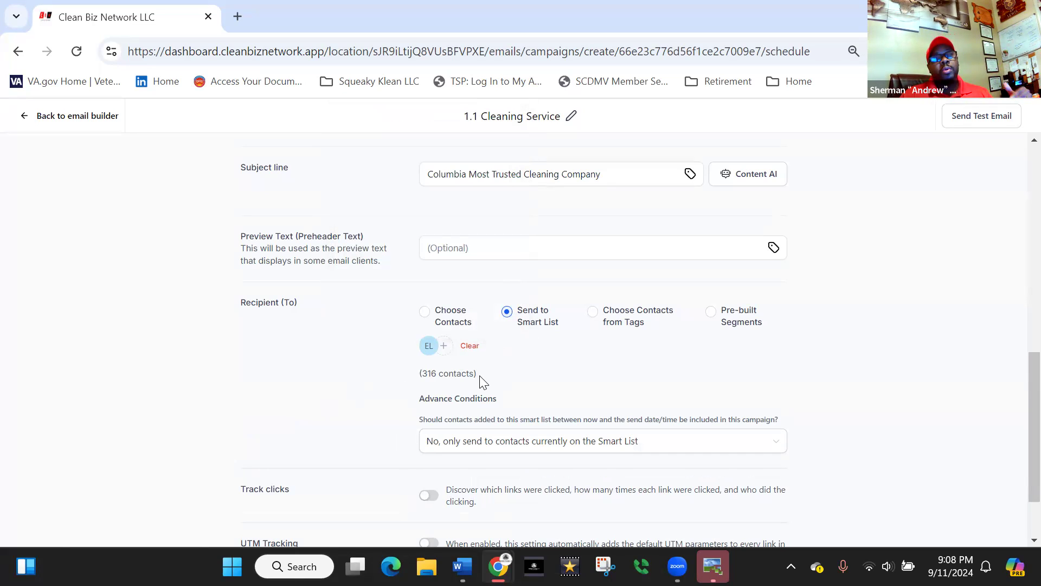
- Check the batch quantity and repeat interval in the batch schedule settings
{"action": "scroll", "coordinate": [466, 361], "scroll_direction": "up", "scroll_amount": 4}
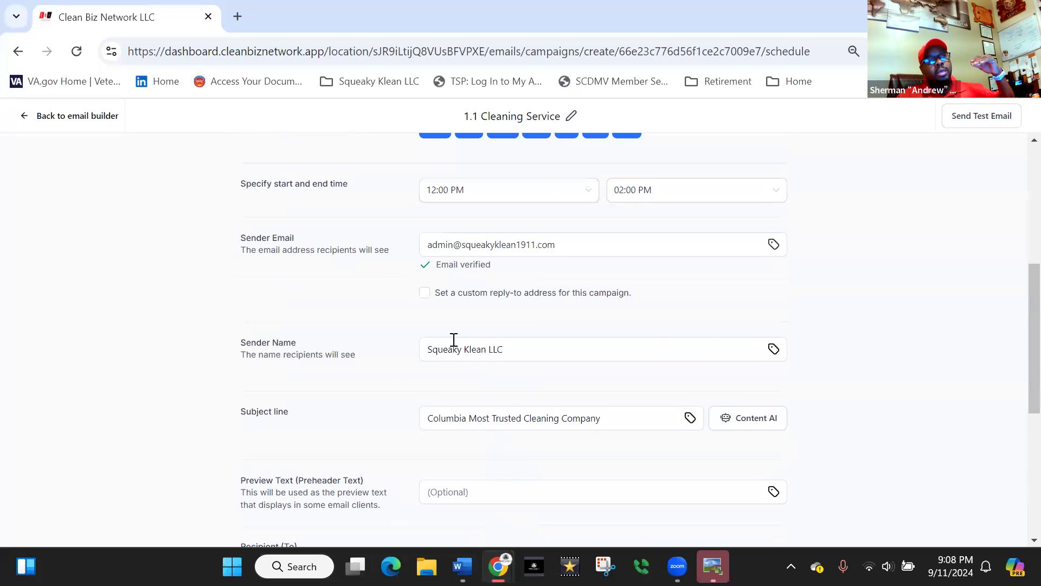
{"action": "scroll", "coordinate": [432, 310], "scroll_direction": "up", "scroll_amount": 2}
{"action": "scroll", "coordinate": [433, 310], "scroll_direction": "up", "scroll_amount": 3}
{"action": "left_click", "coordinate": [442, 311]}
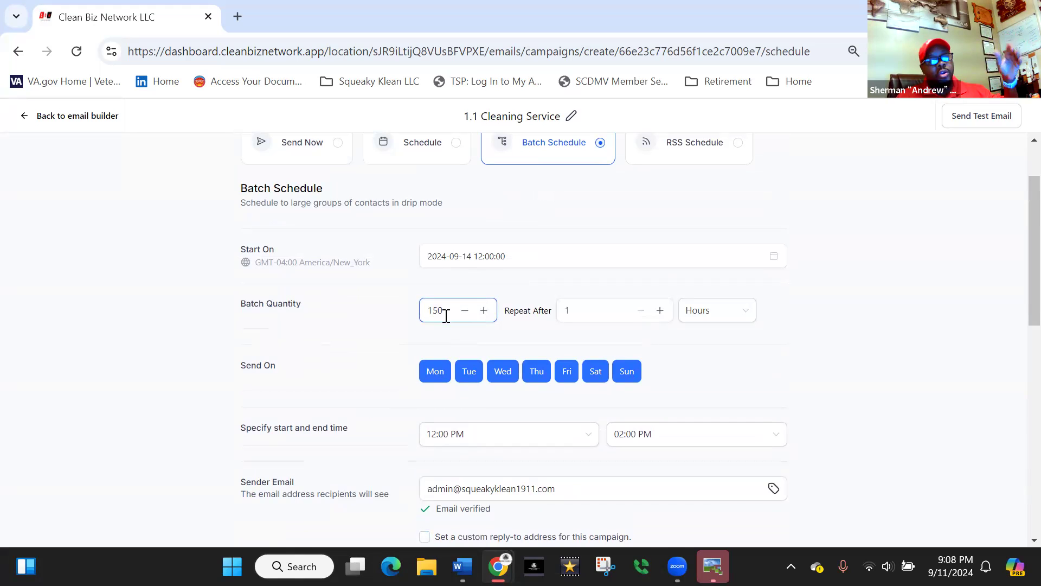
{"action": "left_click", "coordinate": [374, 331]}
{"action": "scroll", "coordinate": [374, 330], "scroll_direction": "down", "scroll_amount": 9}
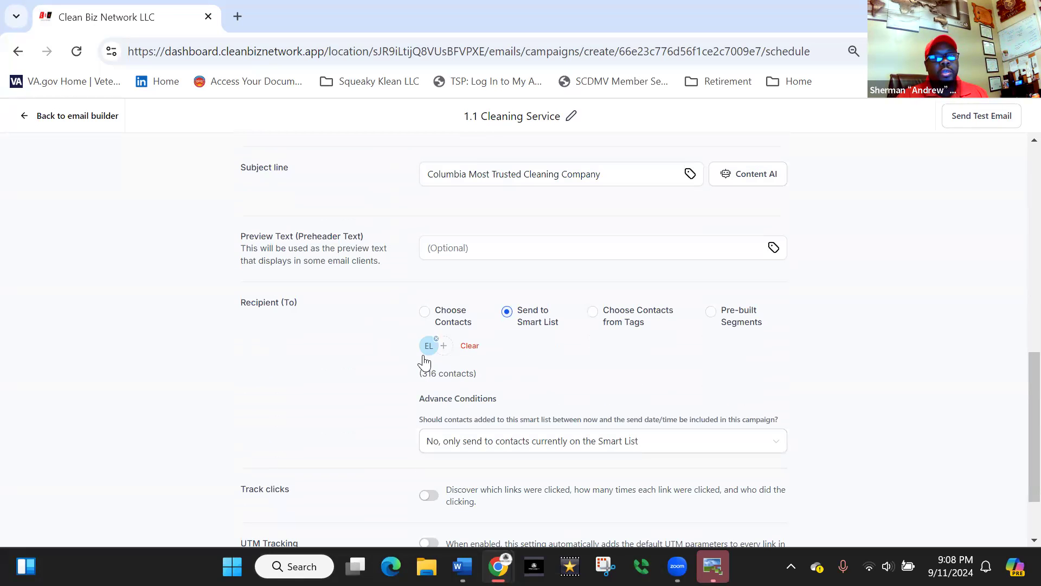
- Set the advance condition to Yes, include them for contacts added to the smart list before the send date
{"action": "scroll", "coordinate": [384, 386], "scroll_direction": "down", "scroll_amount": 2}
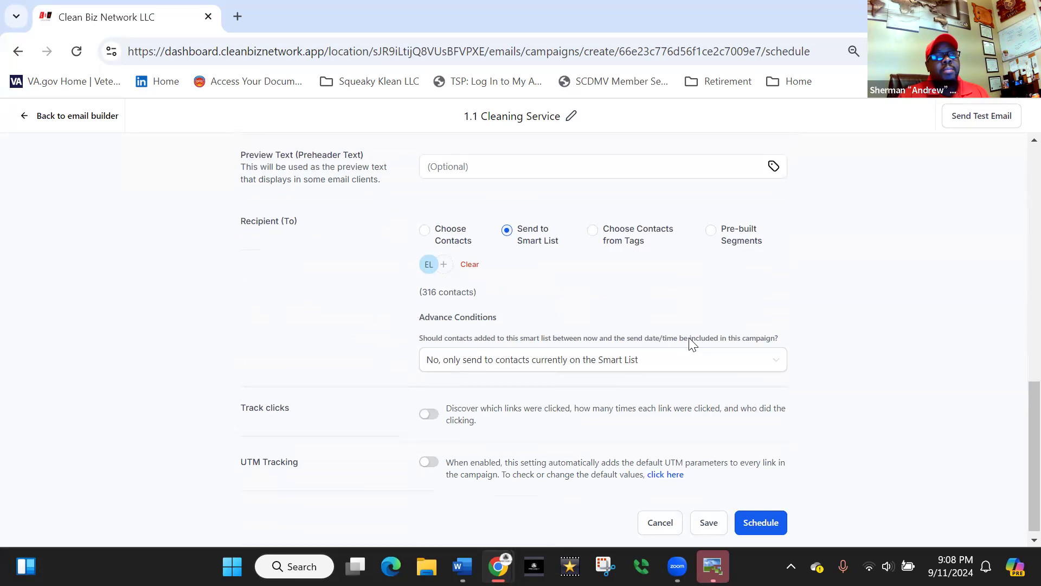
{"action": "left_click", "coordinate": [775, 373]}
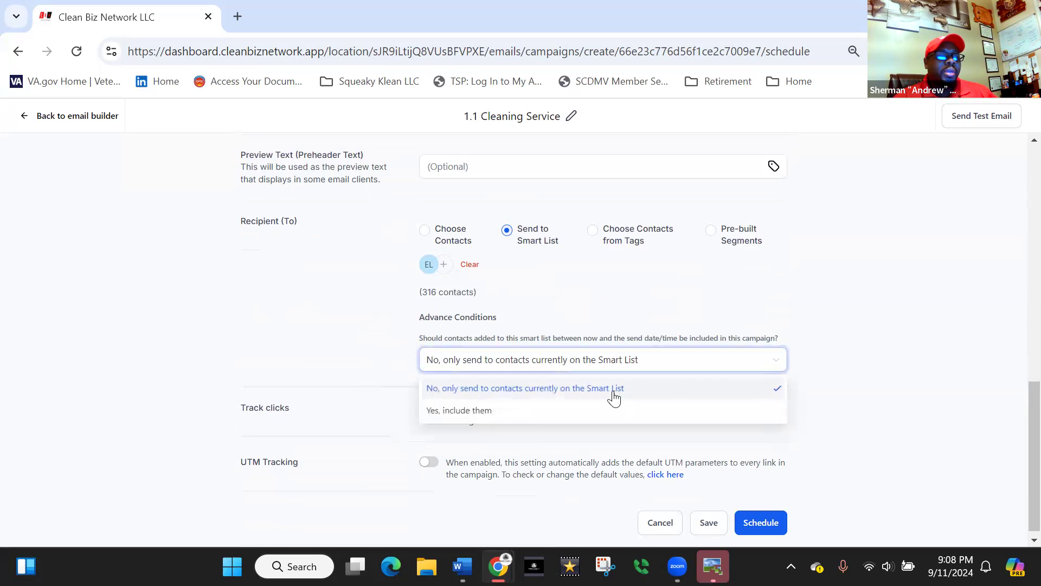
{"action": "left_click", "coordinate": [497, 422]}
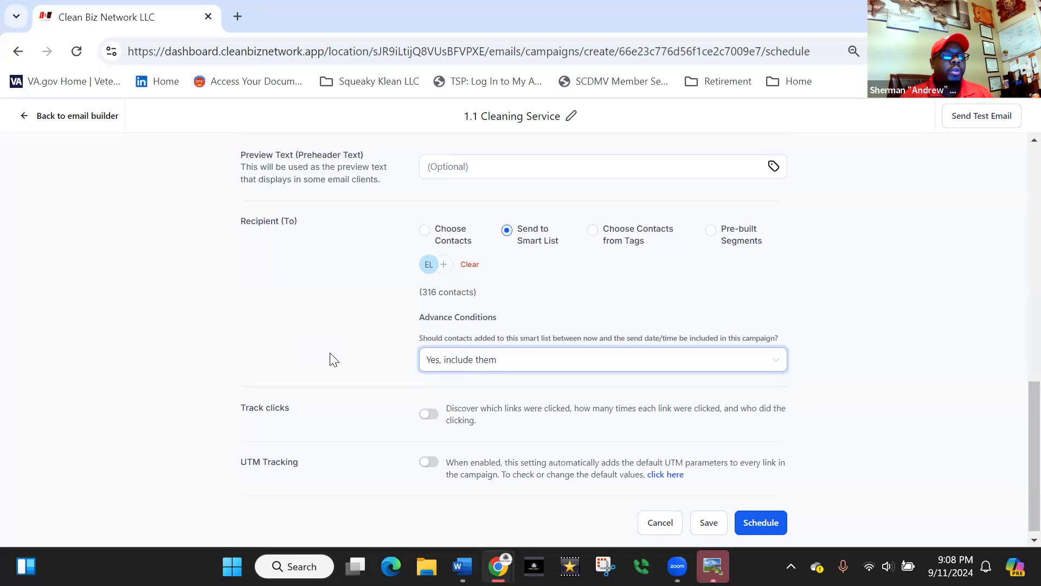
- Turn on click tracking for the links in the campaign
{"action": "scroll", "coordinate": [334, 359], "scroll_direction": "down", "scroll_amount": 1}
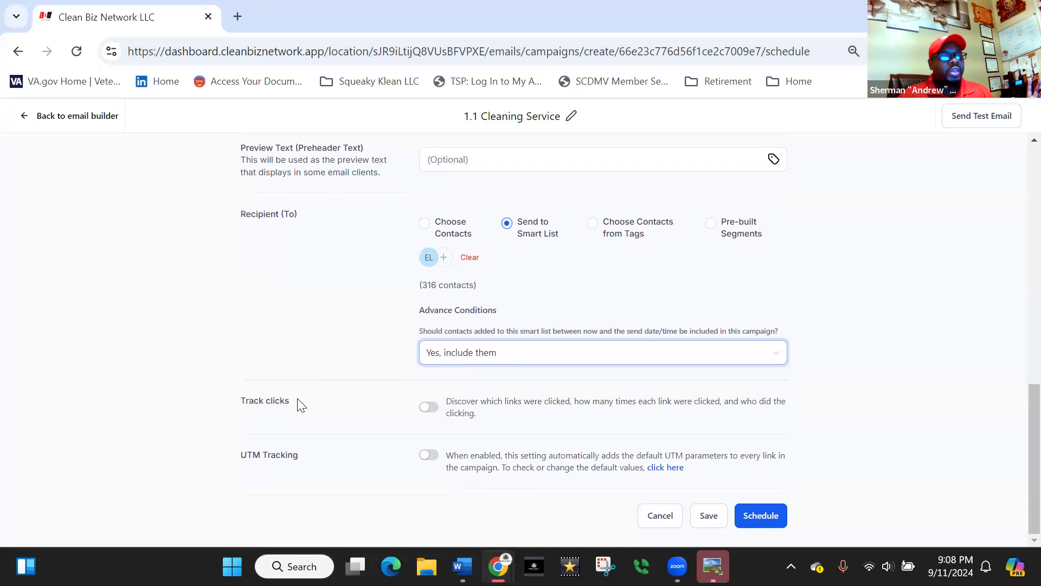
{"action": "left_click", "coordinate": [428, 408]}
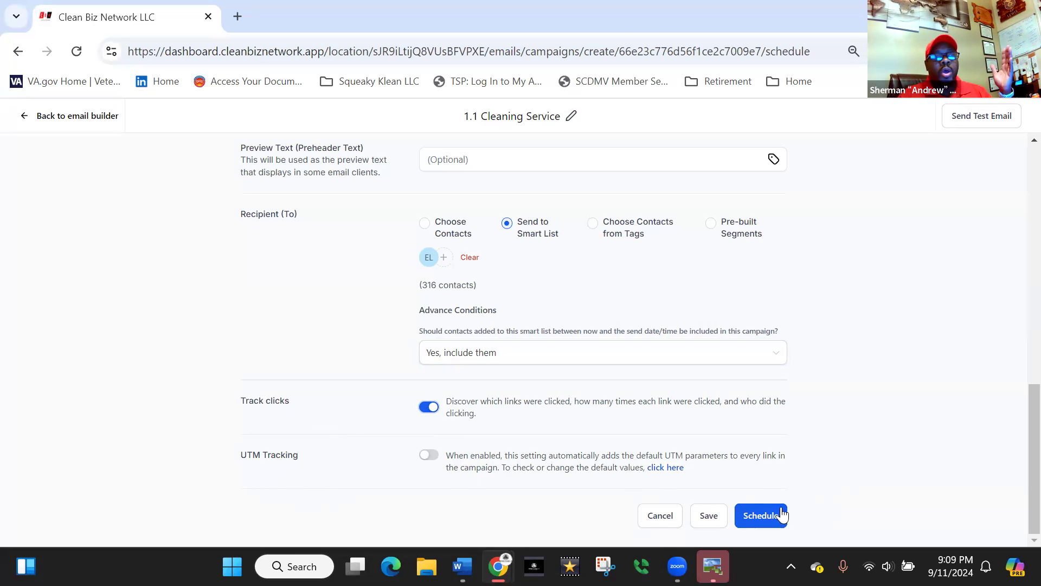
{"action": "scroll", "coordinate": [849, 476], "scroll_direction": "up", "scroll_amount": 5}
{"action": "scroll", "coordinate": [851, 475], "scroll_direction": "up", "scroll_amount": 5}
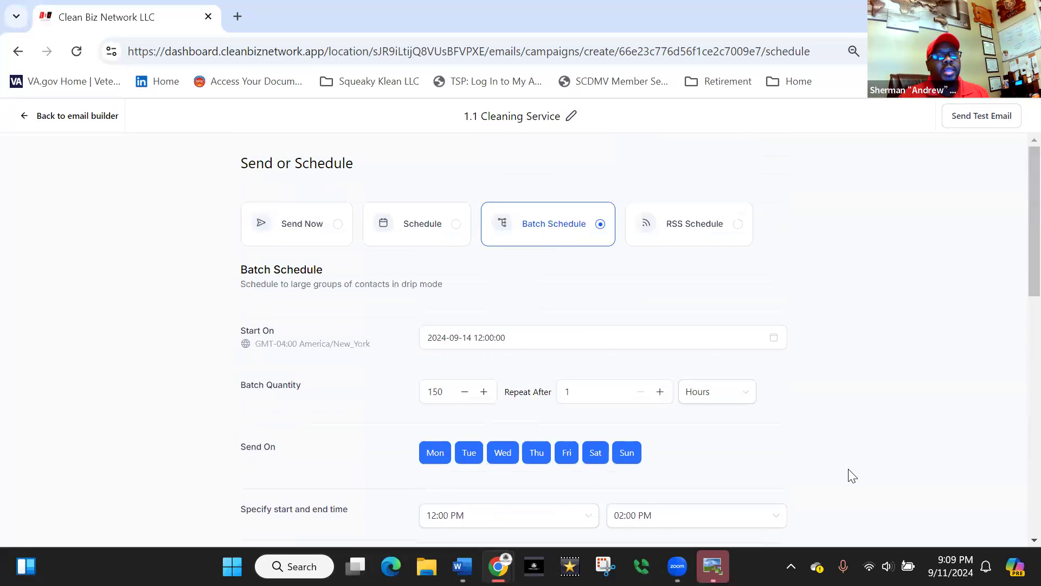